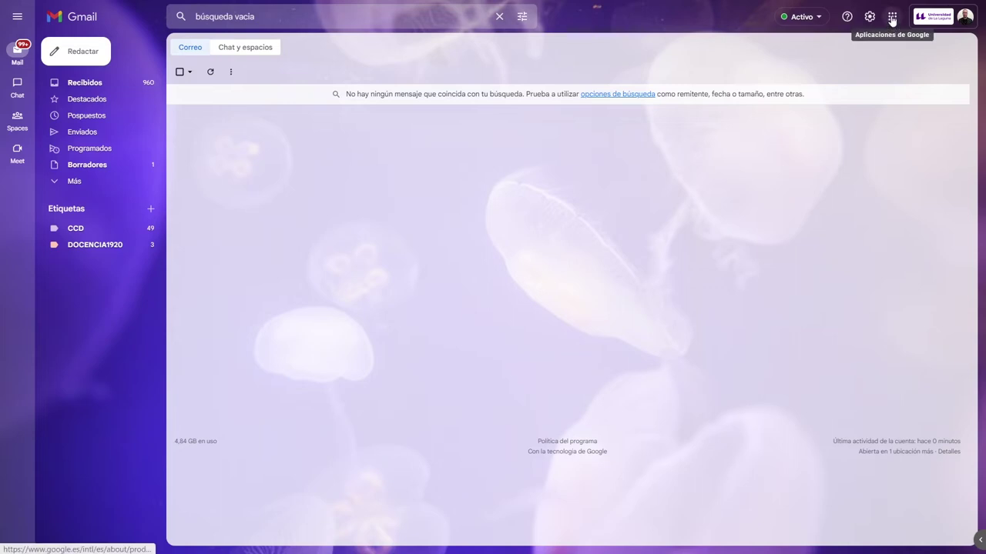
Step: Show the Google apps panel from the grid icon at Gmail's top right
{"action": "left_click", "coordinate": [891, 19]}
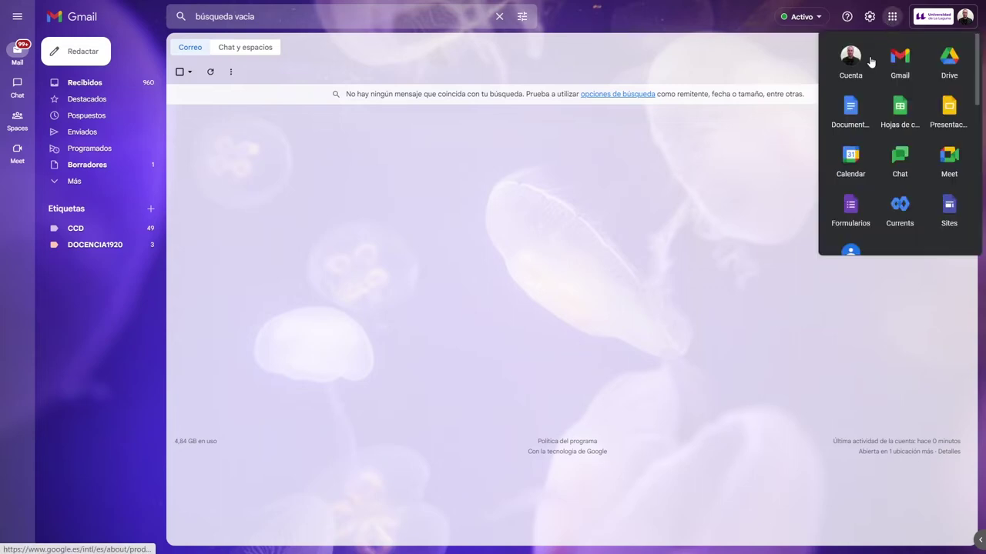
Step: Switch to Google Drive and create a new Hojas de cálculo de Google file from the Nuevo menu
{"action": "left_click", "coordinate": [946, 69]}
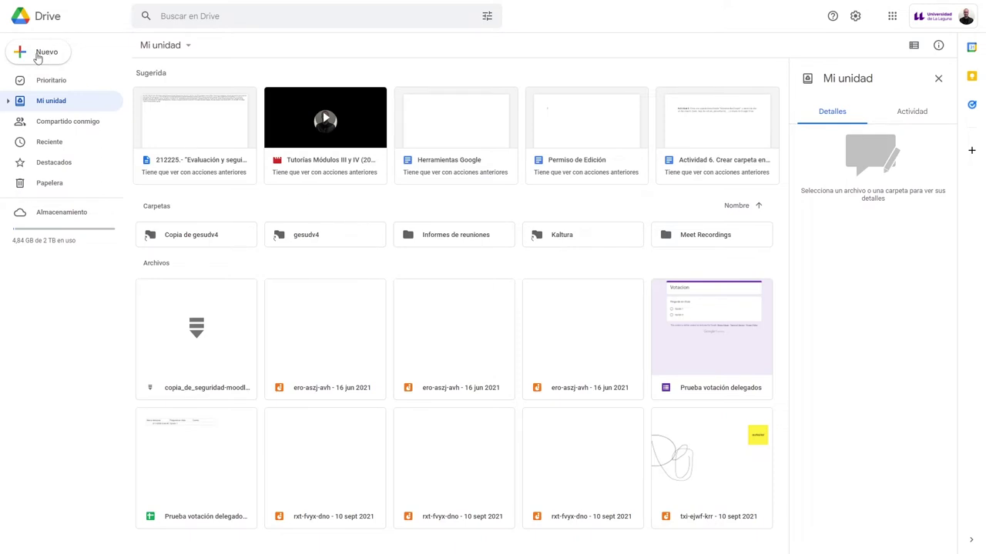
{"action": "left_click", "coordinate": [37, 57]}
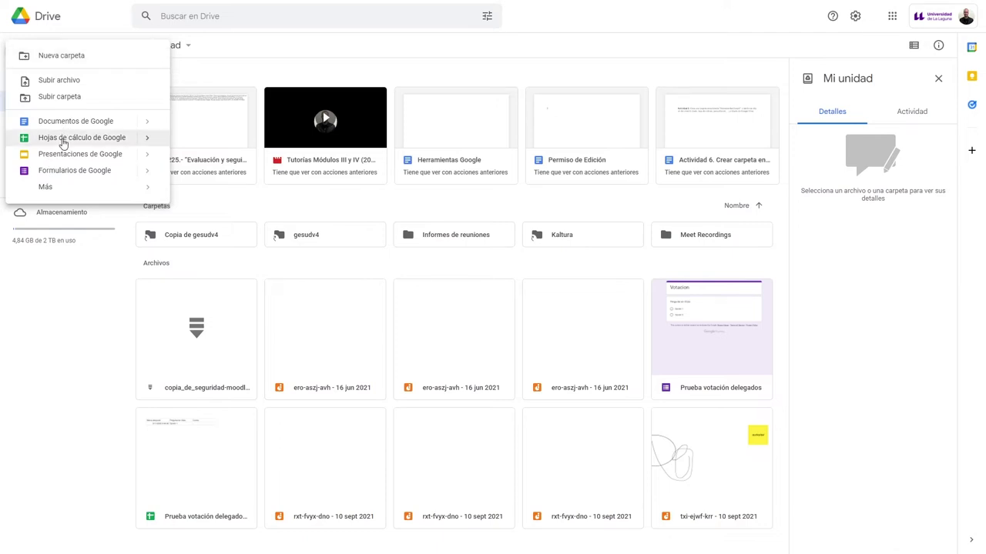
{"action": "left_click", "coordinate": [64, 144]}
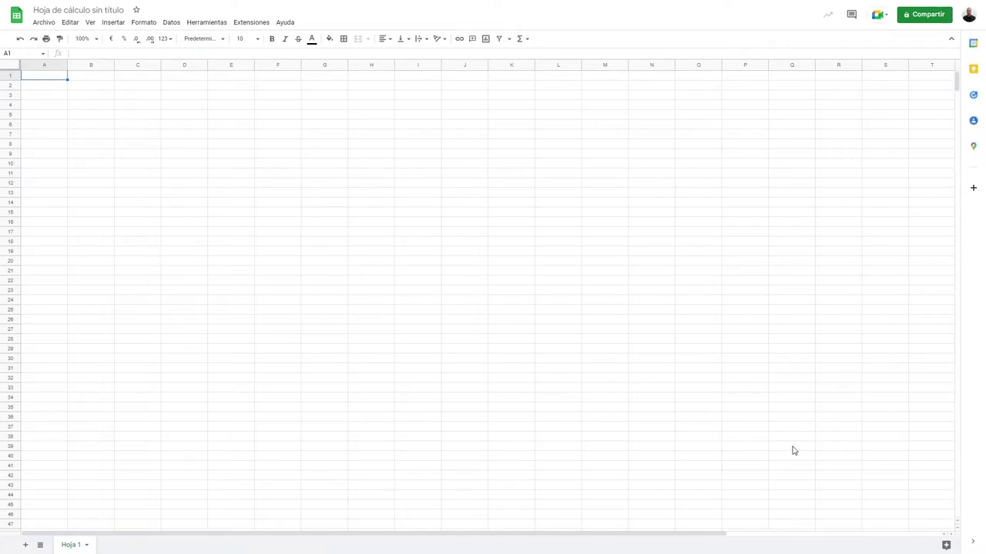
Step: Add sheets up to Hoja 3, delete Hoja 3, and go back to Hoja 1
{"action": "left_click", "coordinate": [106, 136]}
{"action": "left_click_drag", "start_coordinate": [10, 79], "coordinate": [3, 382]}
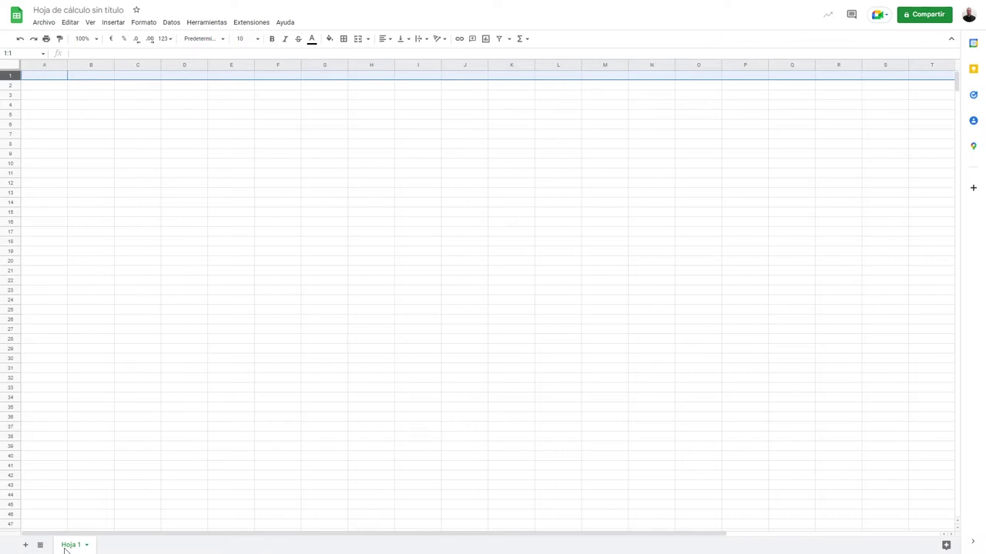
{"action": "left_click", "coordinate": [26, 545]}
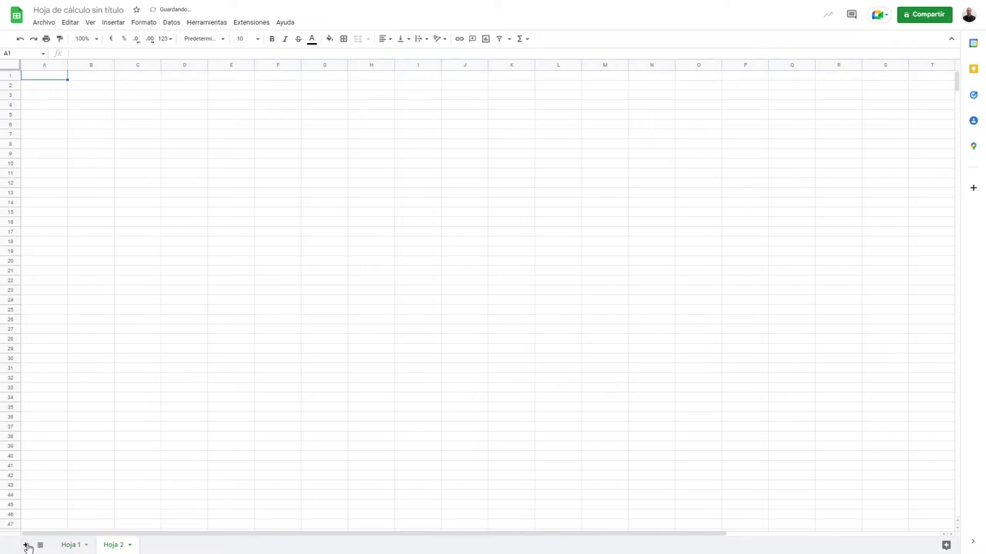
{"action": "left_click", "coordinate": [27, 546]}
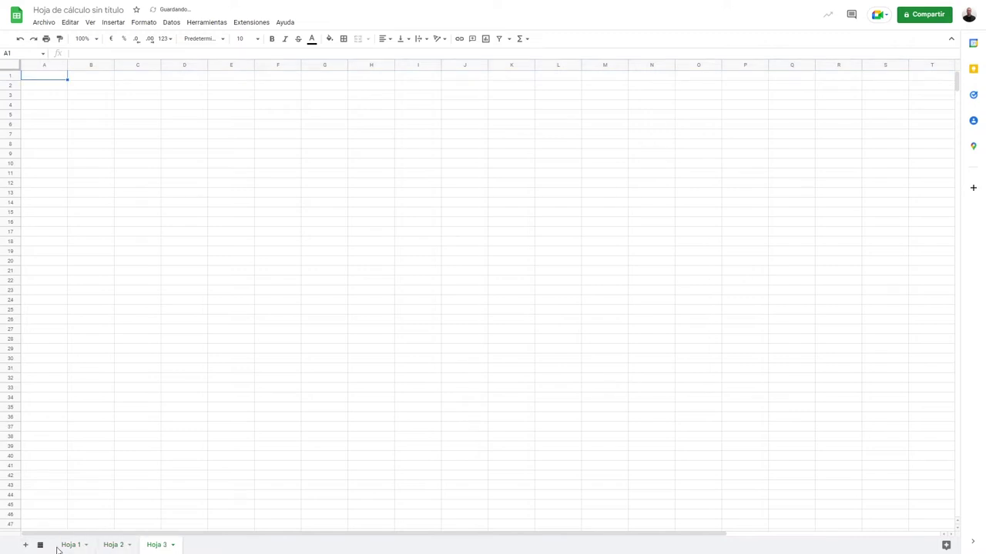
{"action": "left_click", "coordinate": [174, 545]}
{"action": "left_click", "coordinate": [186, 388]}
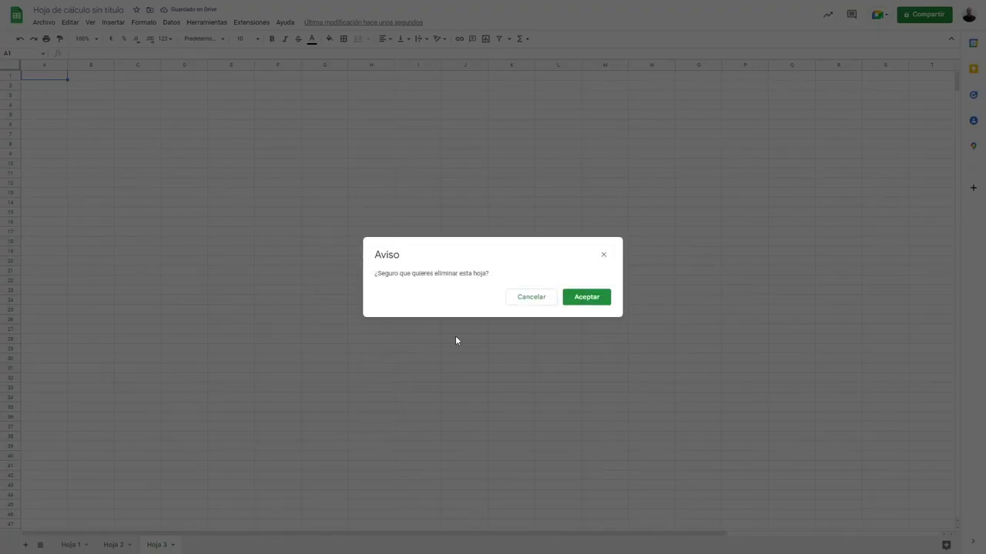
{"action": "left_click", "coordinate": [582, 299]}
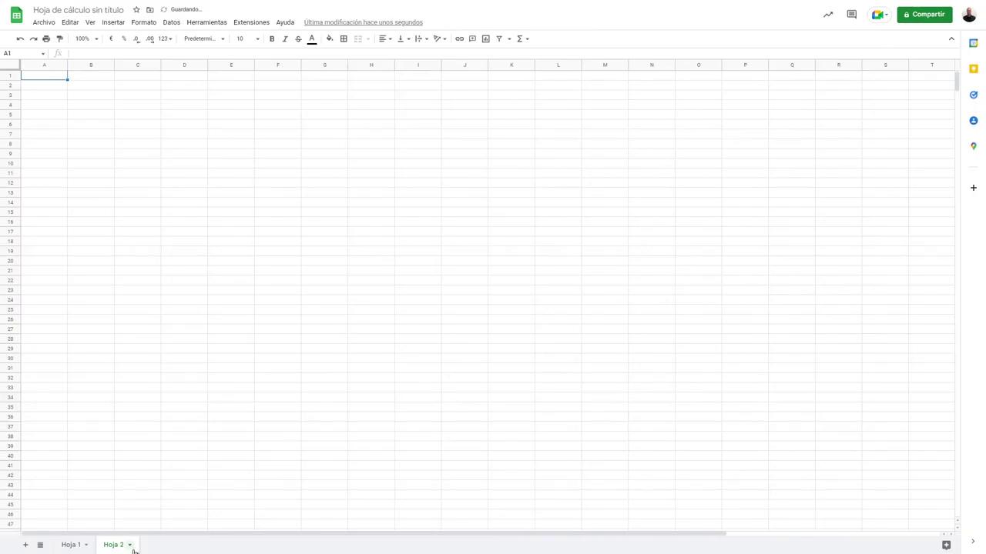
{"action": "left_click", "coordinate": [70, 546]}
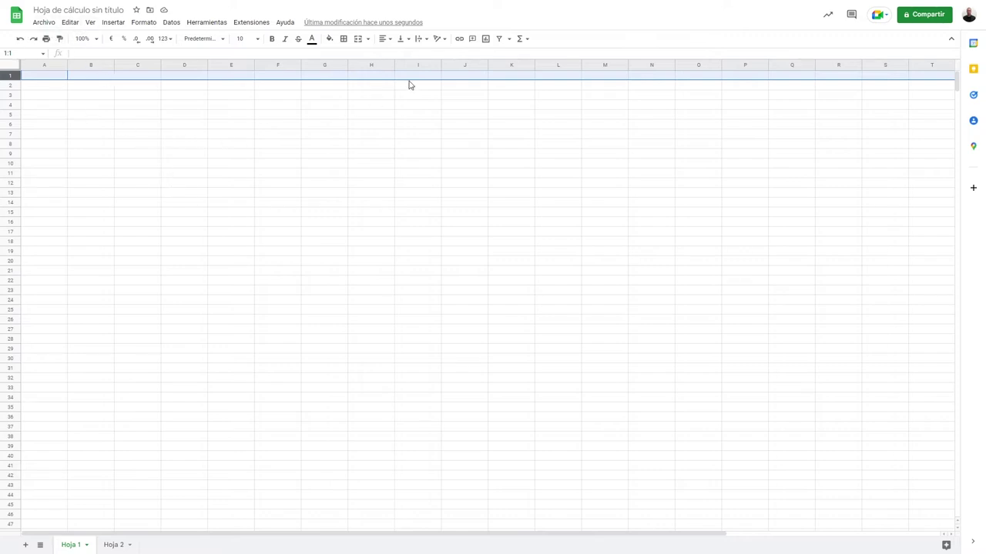
{"action": "left_click", "coordinate": [44, 23]}
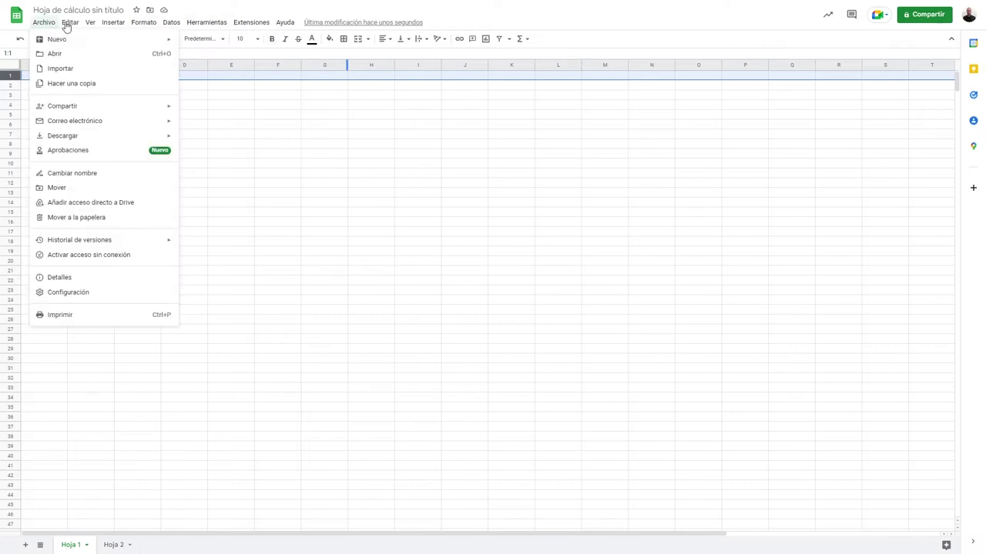
{"action": "mouse_move", "coordinate": [93, 23]}
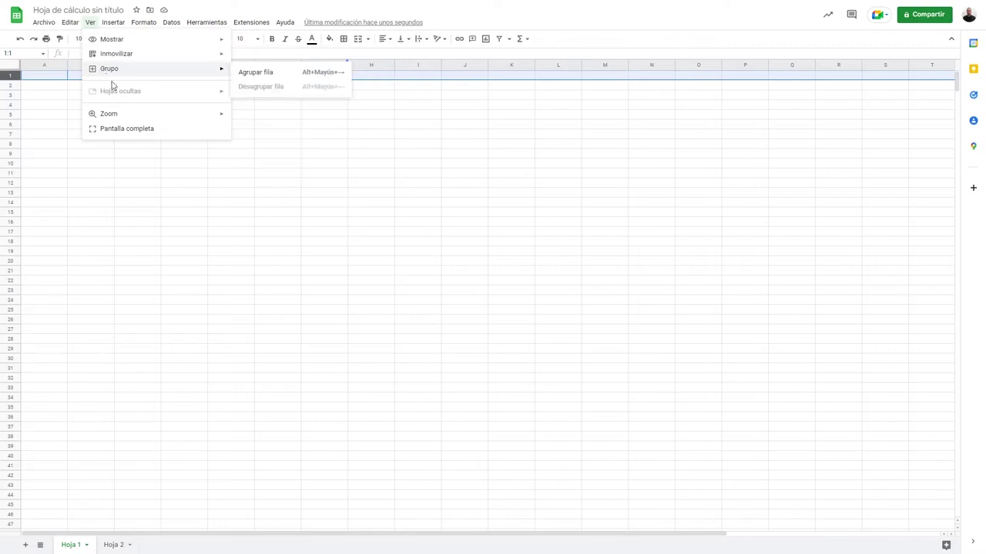
{"action": "mouse_move", "coordinate": [115, 53]}
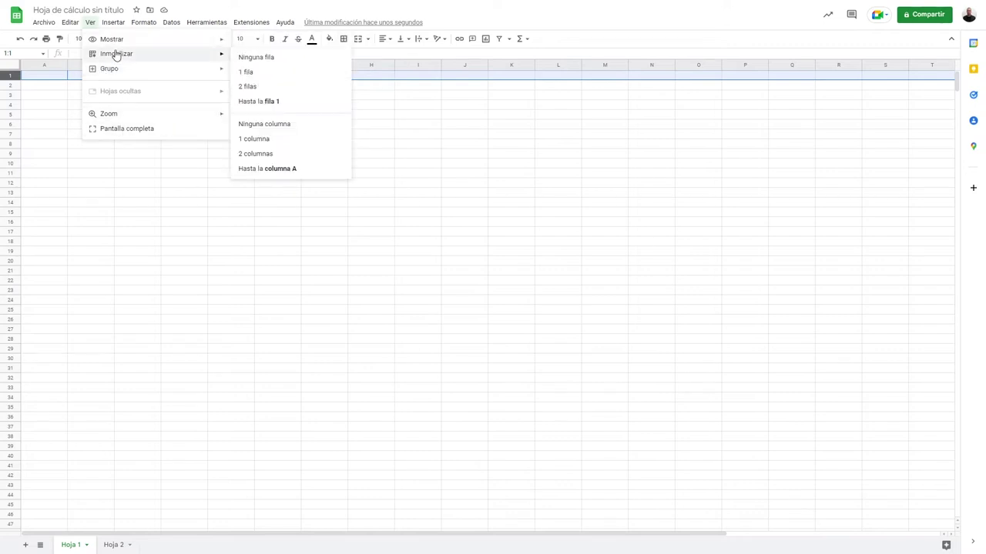
{"action": "left_click", "coordinate": [248, 263]}
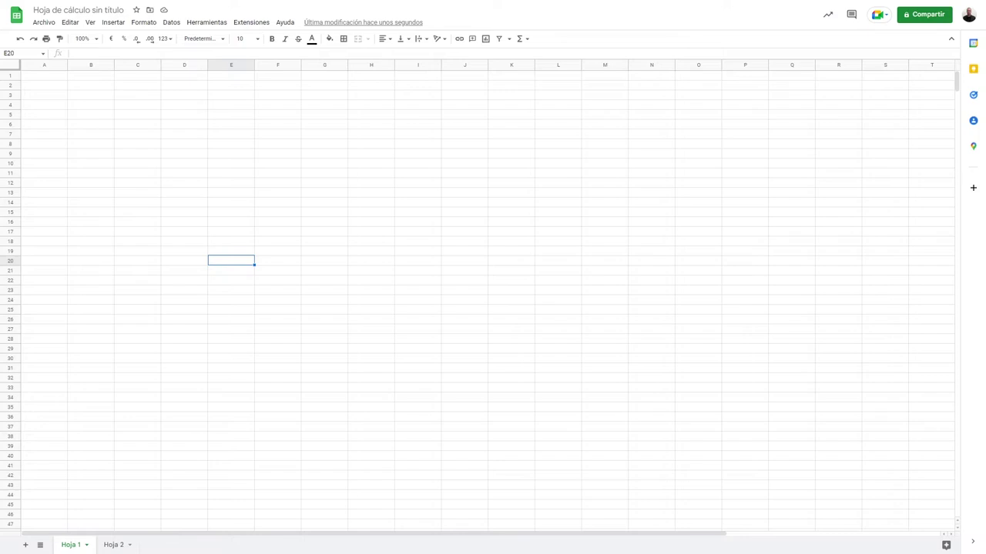
Step: Paste the stock price table into Hoja 1 starting at cell A1
{"action": "left_click", "coordinate": [56, 78]}
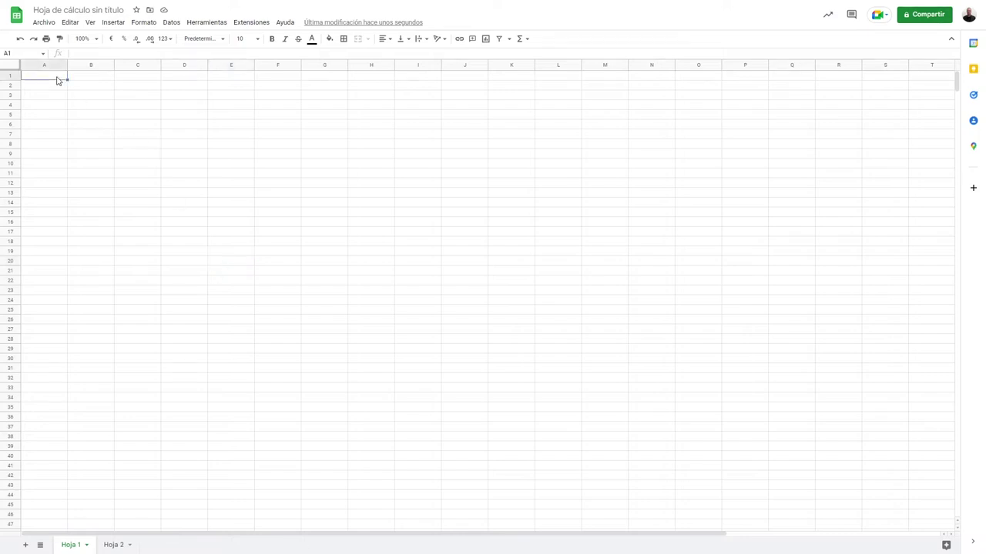
{"action": "type", "text": "Fecha\tÚltimo\tApertura\tMáximo\tMínimo\tVol.\t% var. 19/08/2022\t167,96\t170,2\t172,32\t167,05\t26,24M\t-0,0384 22/08/2022\t163,05\t165,49\t165,49\t162,26\t19,50M\t-0,0292 23/08/2022\t161,11\t162,48\t165,05\t160,7\t18,11M\t-0,0119 24/08/2022\t163,26\t160,6\t165,46\t159,77\t20,80M\t0,0133 25/08/2022\t168,78\t165,18\t168,88\t164,02\t15,46M\t0,0338 26/08/2022\t161,78\t168,48\t170,92\t161,67\t24,02M\t-0,0415 29/08/2022\t159,17\t160,65\t163,05\t159,01\t20,05M\t-0,0161 30/08/2022\t157,16\t160,35\t161,66\t155,91\t19,42M\t-0,0126 31/08/2022\t162,93\t167,07\t167,84\t162,14\t40,75M\t0,0367 01/09/2022\t165,36\t163,58\t167,36\t160,35\t30,15M\t0,0149 02/09/2022\t160,32\t167,45\t167,93\t159,22\t22,63M\t-0,0305 06/09/2022\t158,54\t160,1\t161,69\t157,69\t19,28M\t-0,0111 07/09/2022\t160,39\t157,76\t160,96\t156,81\t16,78M\t0,0117 08/09/2022\t162,06\t158,71\t162,23\t157,74\t22,26M\t0,0104 09/09/2022\t169,15\t163,25\t169,54\t163,02\t22,07M\t0,0437 12/09/2022\t168,96\t167,39\t171,39\t167,28\t23,22M\t-0,0011 13/09/2022\t153,13\t161,54\t161,63\t152,67\t44,23M\t-0,0937 14/09/2022\t151,47\t153,33\t153,54\t149,05\t42,82M\t-0,0108 15/09/2022\t149,55\t149,8\t154,2\t148,7\t34,39M\t-0,0127 16/09/2022\t146,29\t148,05\t148,58\t144,29\t39,98M\t-0,0218 19/09/2022\t148,02\t145,11\t148,57\t145,11\t21,87M\t0,0118"}
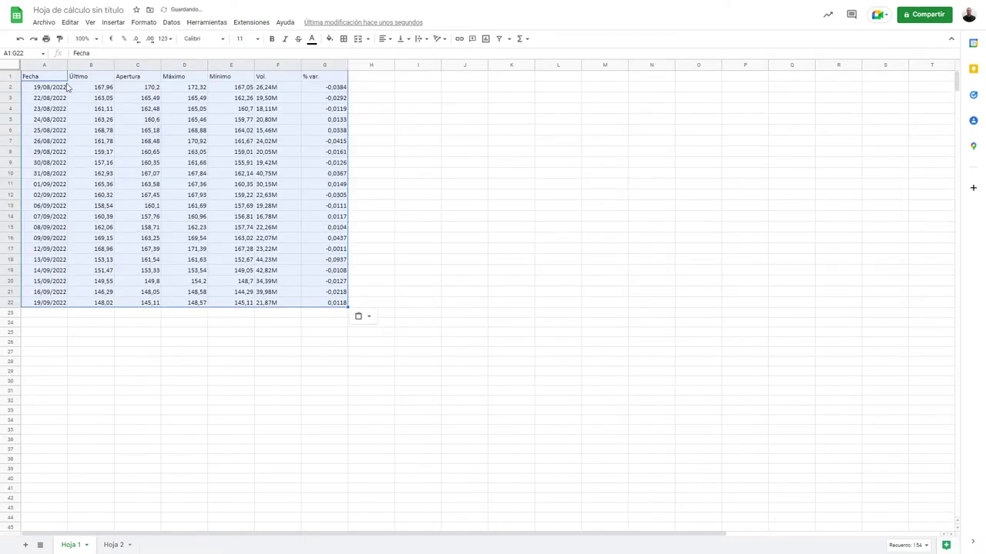
{"action": "left_click", "coordinate": [150, 326]}
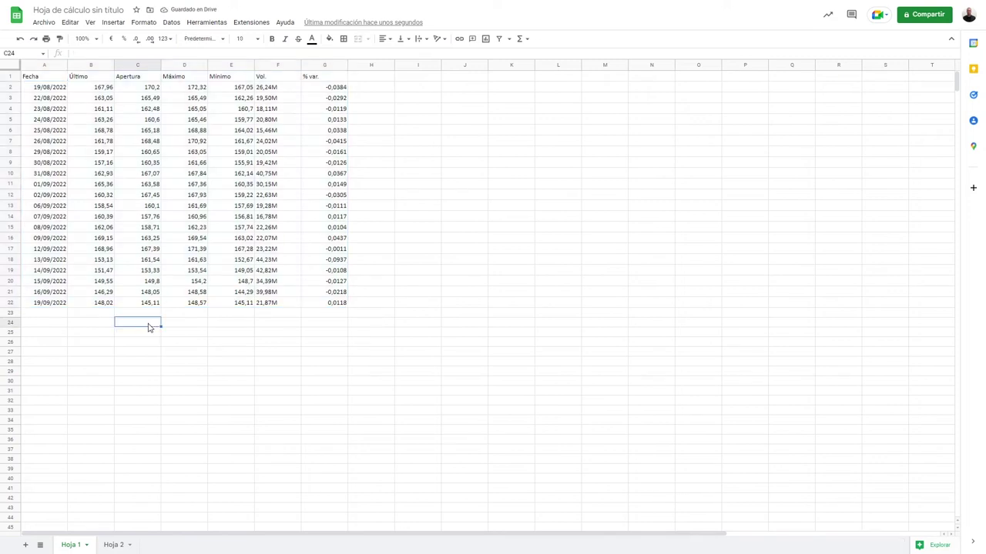
Step: Make the header row bold and freeze row 1
{"action": "left_click", "coordinate": [9, 77]}
{"action": "left_click", "coordinate": [271, 39]}
{"action": "left_click", "coordinate": [90, 21]}
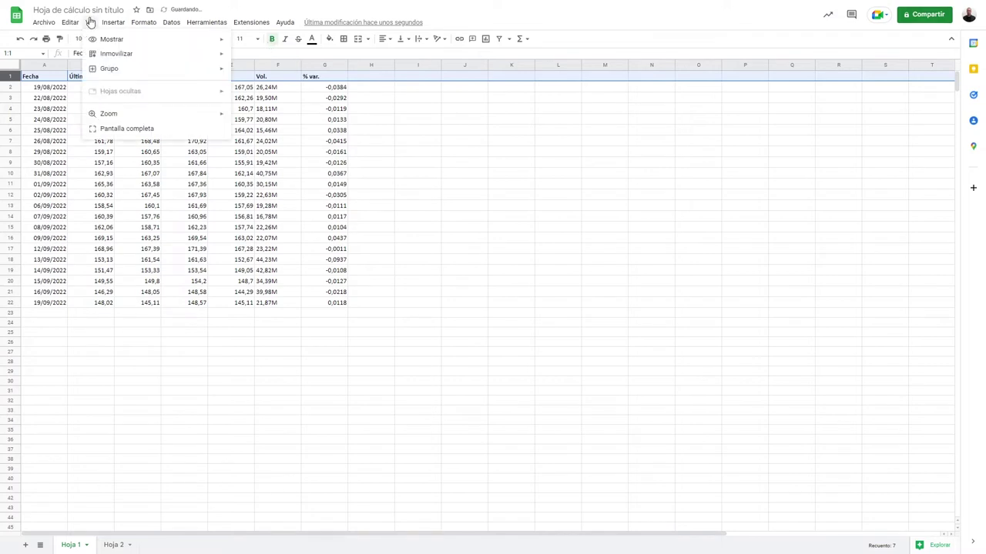
{"action": "mouse_move", "coordinate": [154, 53]}
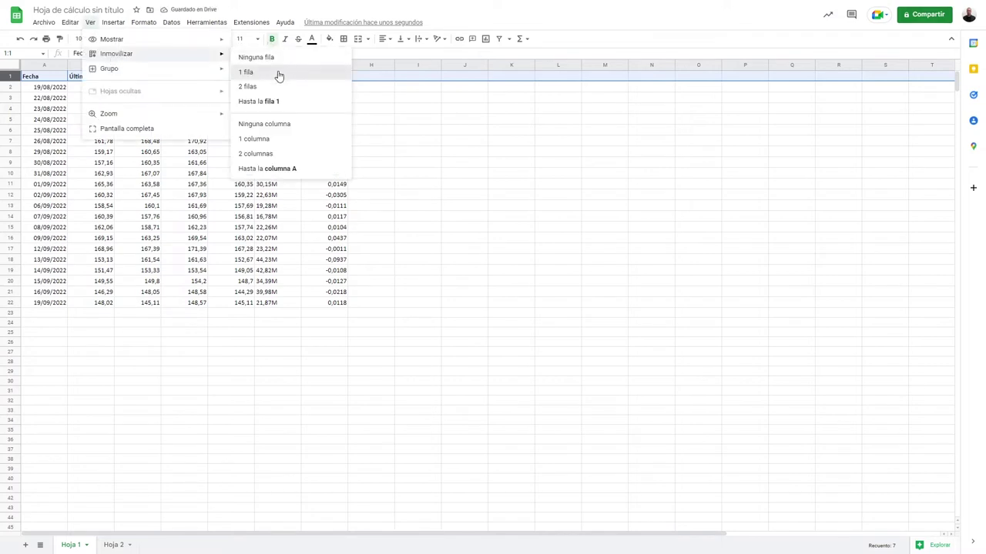
{"action": "left_click", "coordinate": [279, 74]}
{"action": "scroll", "coordinate": [236, 214], "scroll_direction": "down", "scroll_amount": 3}
{"action": "scroll", "coordinate": [235, 212], "scroll_direction": "up", "scroll_amount": 3}
{"action": "left_click", "coordinate": [234, 207]}
{"action": "scroll", "coordinate": [224, 265], "scroll_direction": "down", "scroll_amount": 3}
{"action": "scroll", "coordinate": [218, 258], "scroll_direction": "up", "scroll_amount": 3}
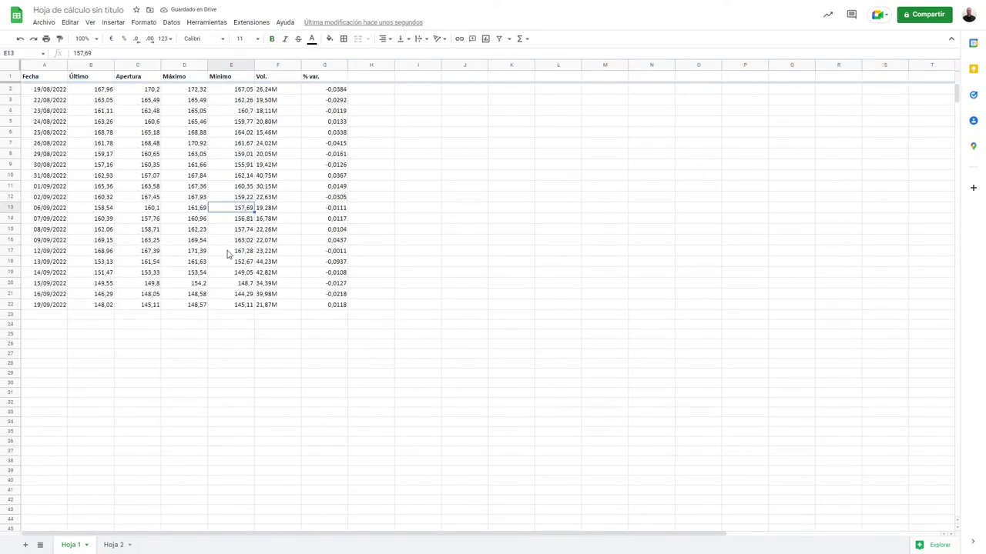
{"action": "left_click_drag", "start_coordinate": [245, 286], "coordinate": [261, 251]}
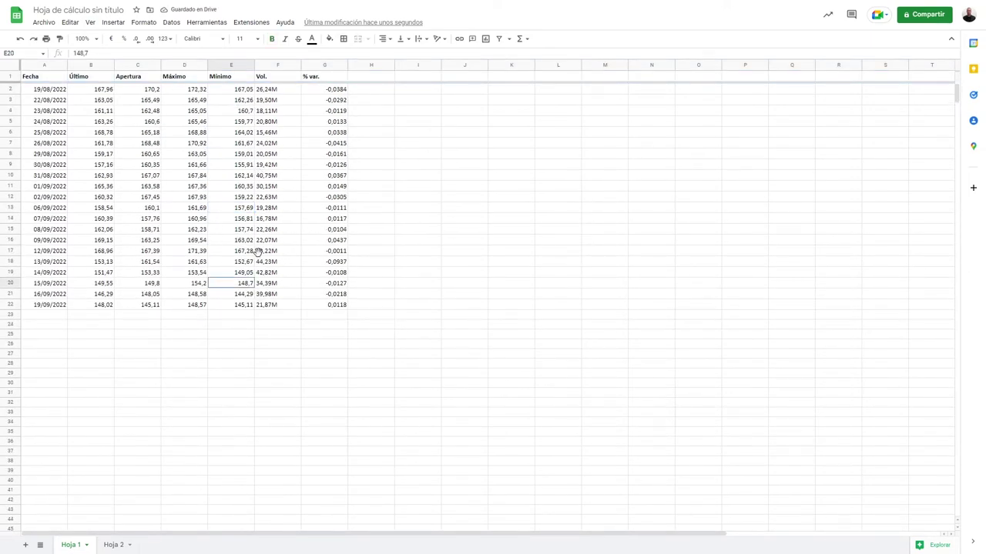
{"action": "left_click", "coordinate": [329, 38]}
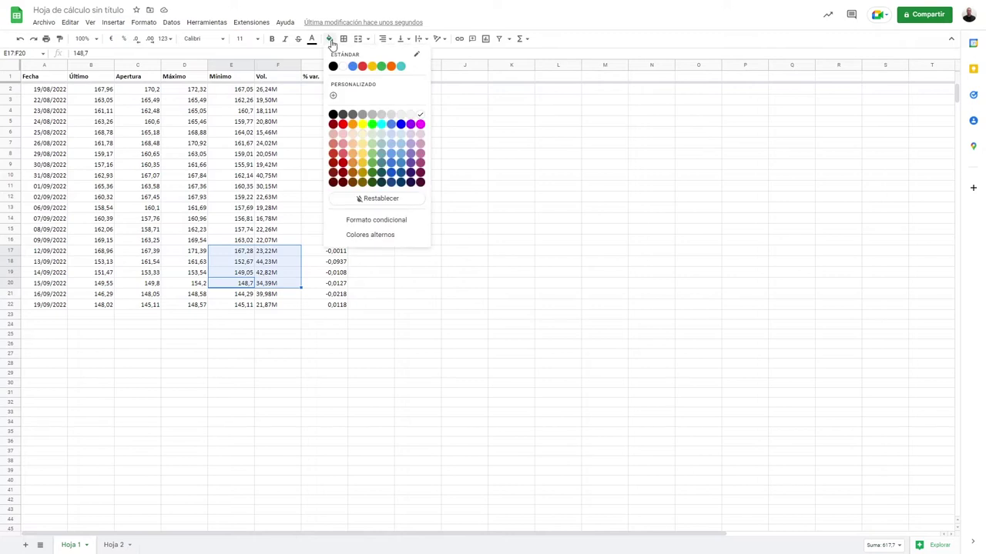
{"action": "left_click", "coordinate": [352, 125]}
{"action": "left_click", "coordinate": [102, 90]}
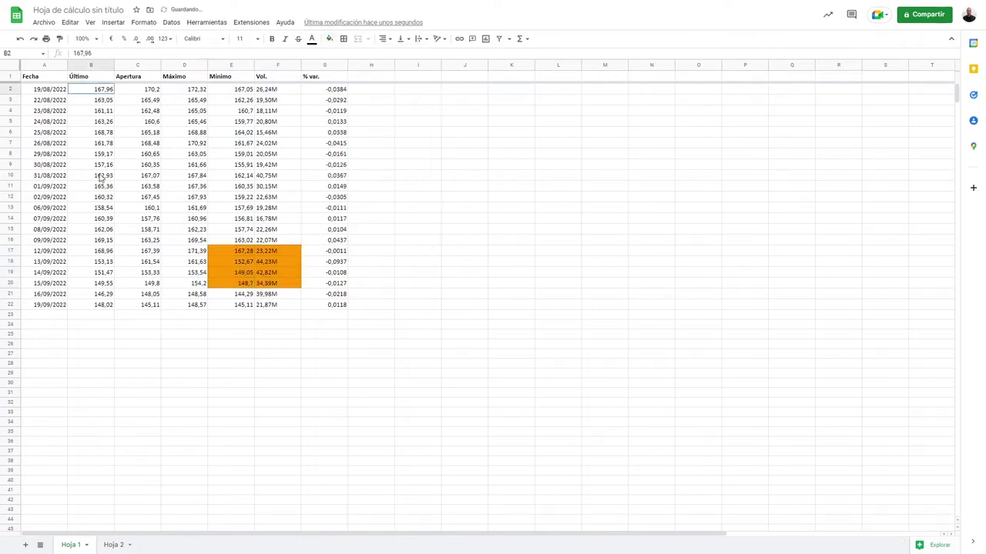
{"action": "left_click_drag", "start_coordinate": [100, 178], "coordinate": [103, 306]}
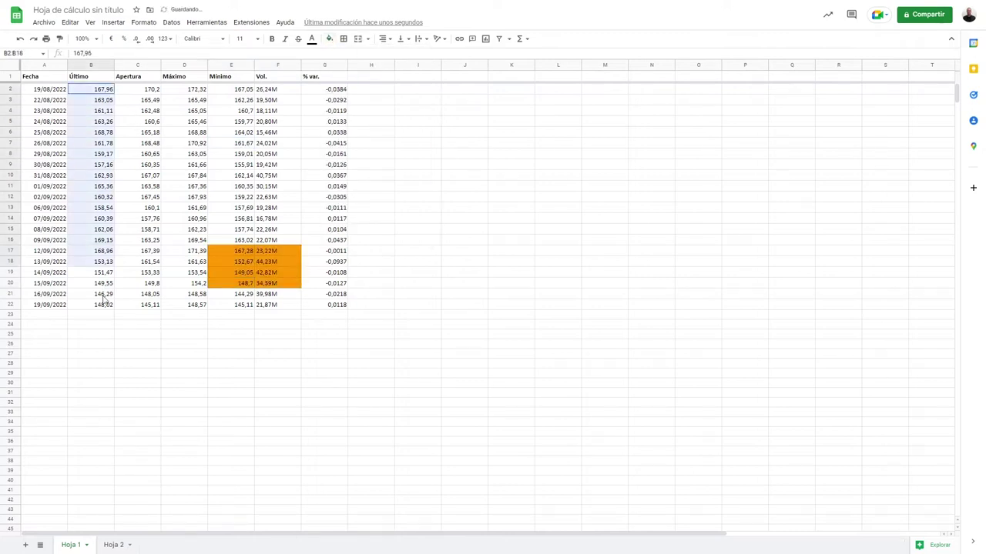
{"action": "left_click", "coordinate": [148, 27]}
{"action": "mouse_move", "coordinate": [162, 64]}
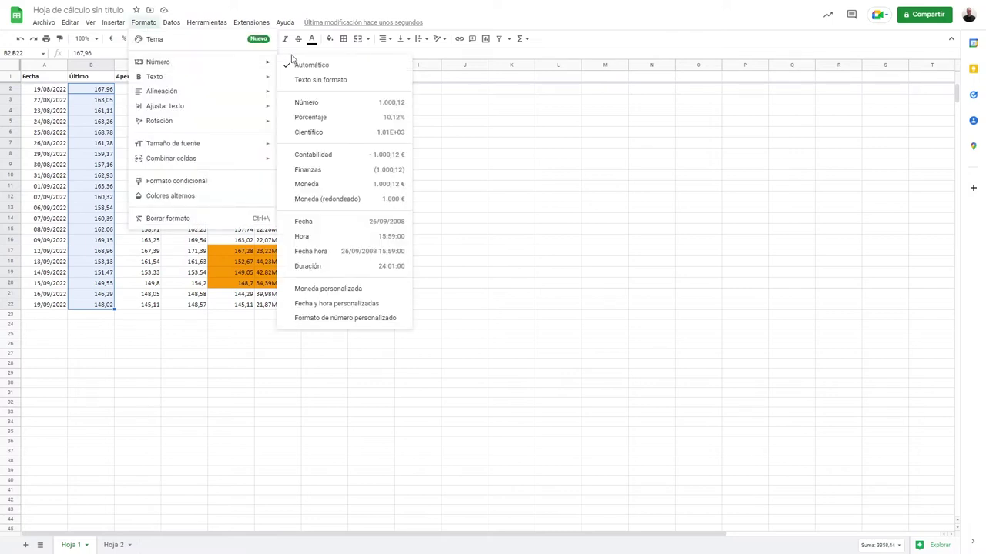
{"action": "left_click", "coordinate": [318, 188]}
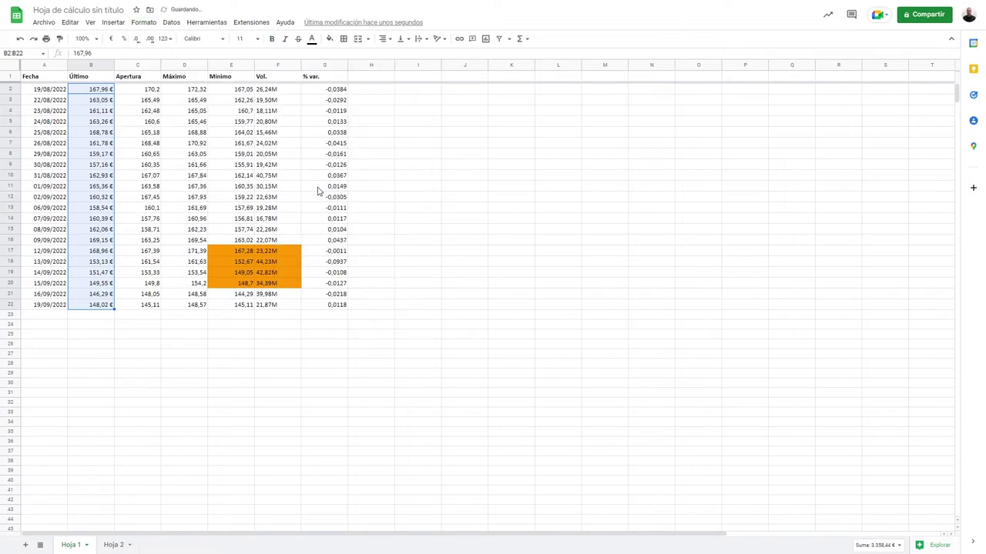
{"action": "left_click", "coordinate": [102, 315]}
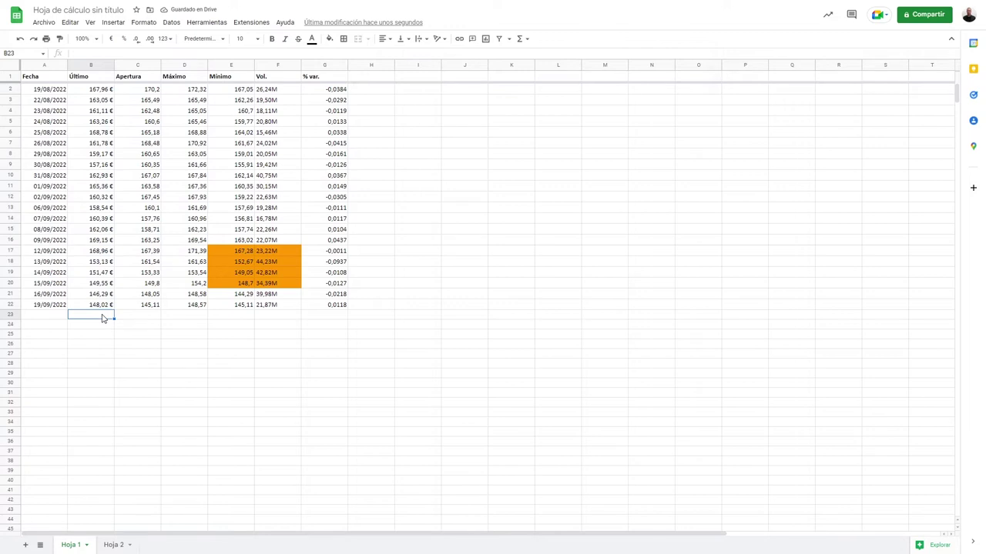
Step: Total the Último prices in B23 with =SUMA(B2:B22), giving 3.358,44 €
{"action": "double_click", "coordinate": [102, 315]}
{"action": "type", "text": "="}
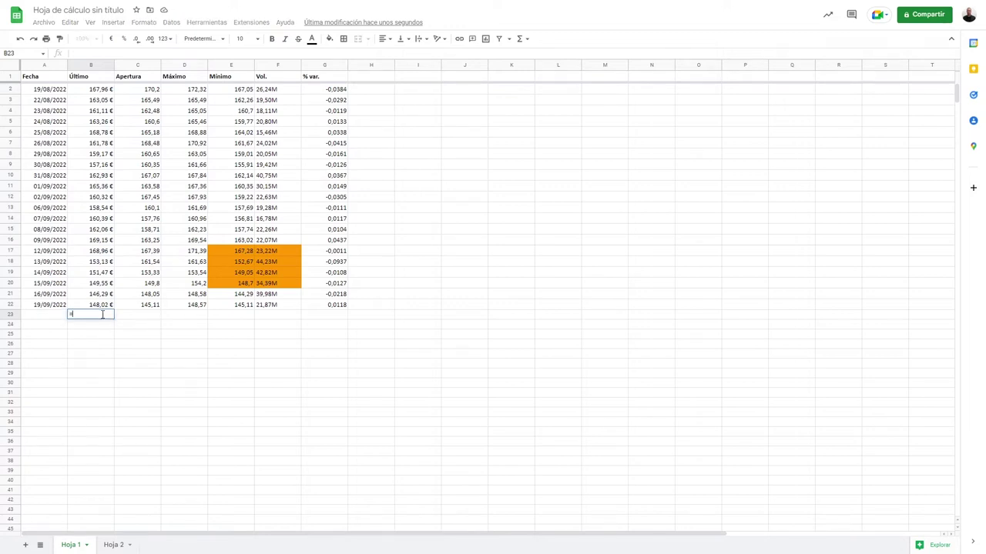
{"action": "type", "text": "suma"}
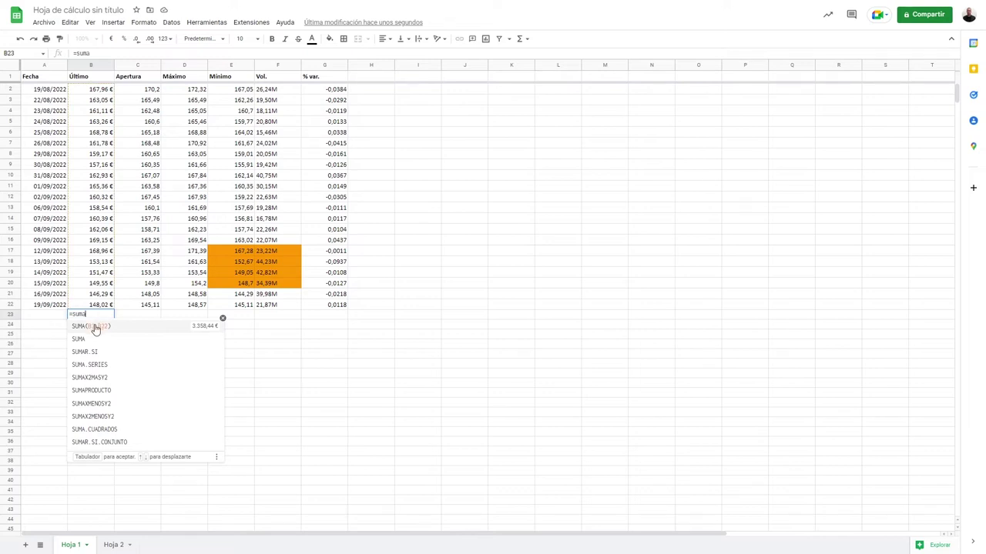
{"action": "left_click", "coordinate": [95, 326]}
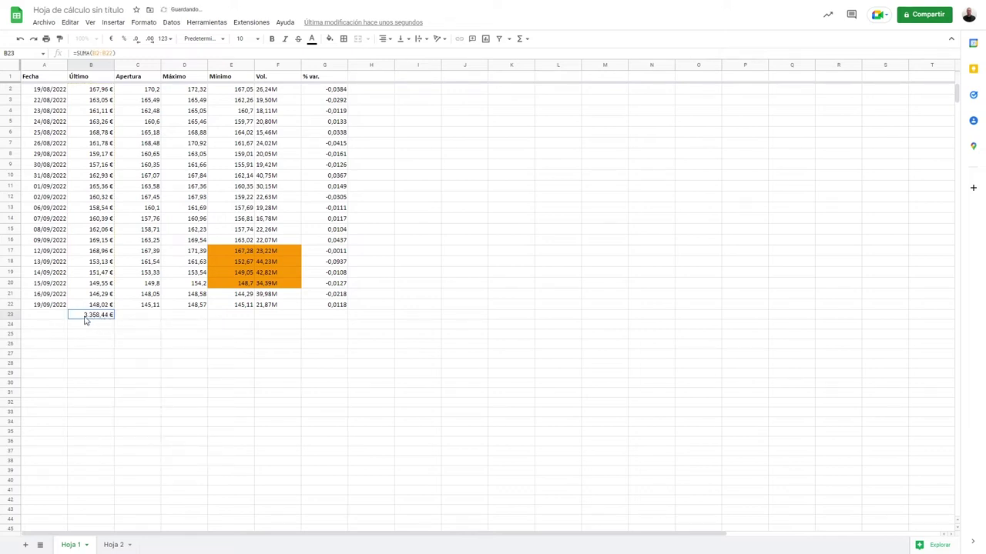
Step: Enter =SUMA(C2:C8) in C23 to total Apertura rows 2–8 as 1153,08, then review it
{"action": "double_click", "coordinate": [139, 315]}
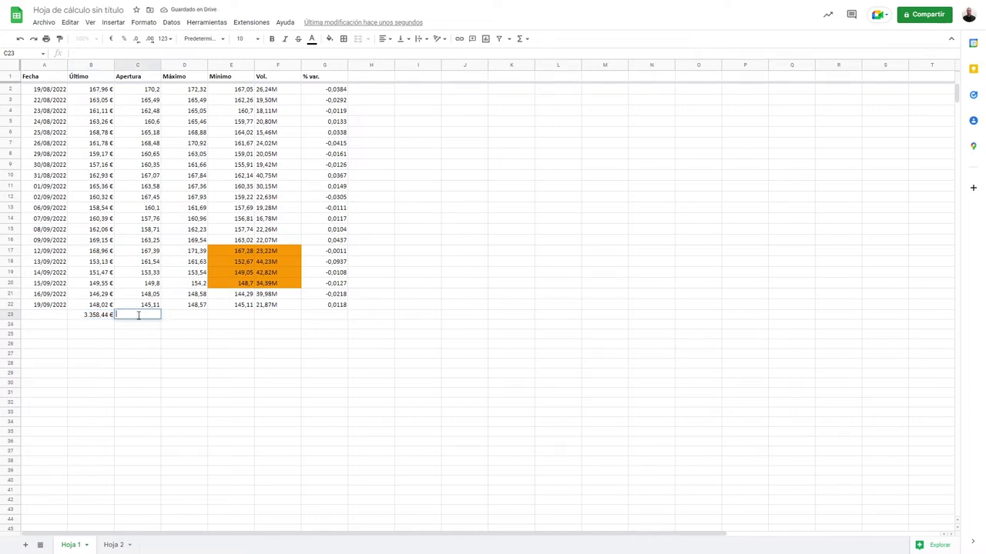
{"action": "type", "text": "=suma"}
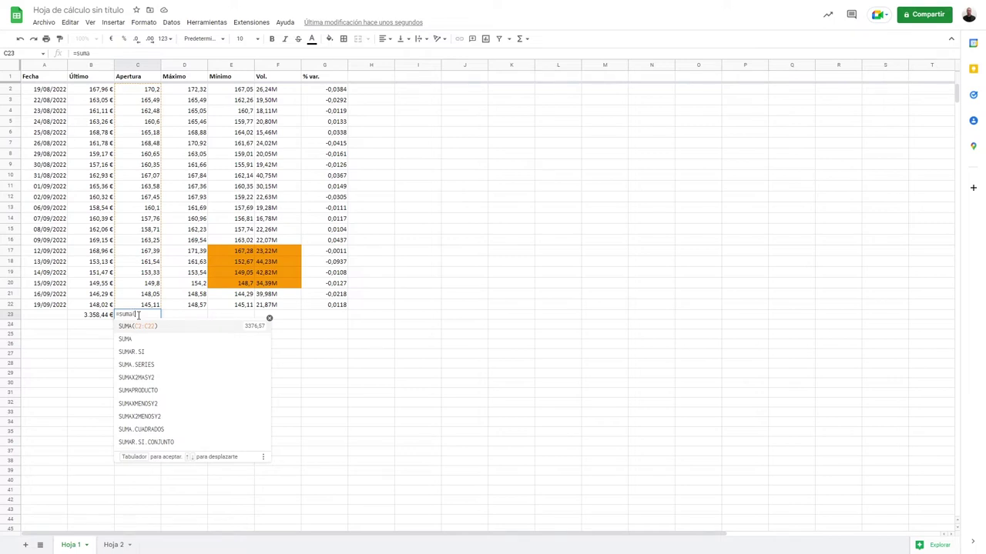
{"action": "type", "text": "("}
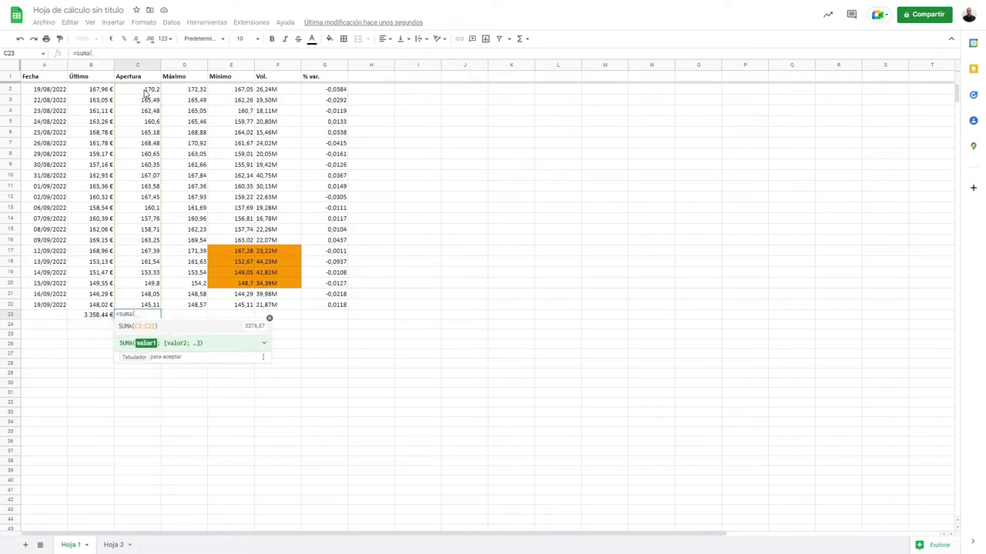
{"action": "left_click_drag", "start_coordinate": [144, 92], "coordinate": [142, 154]}
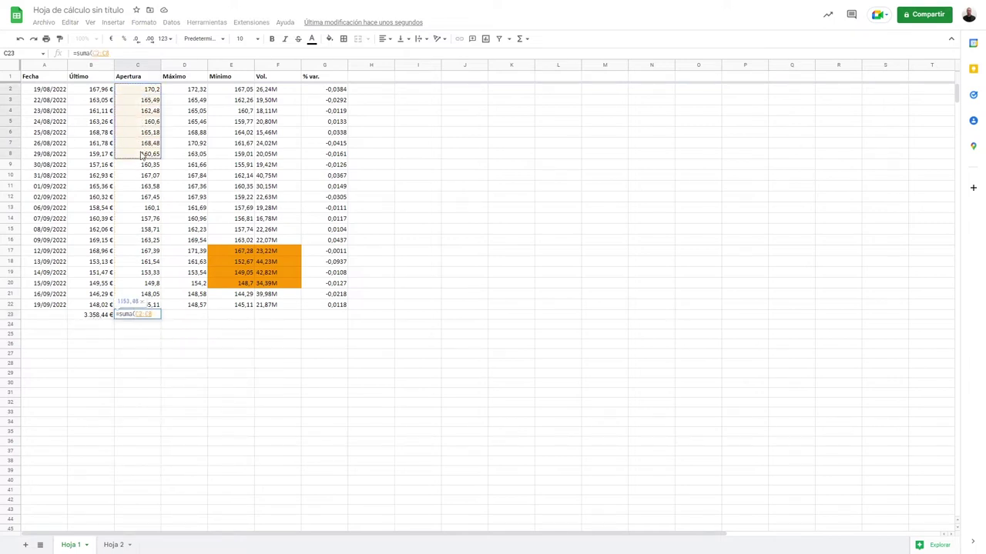
{"action": "type", "text": ")"}
{"action": "key", "text": "Return"}
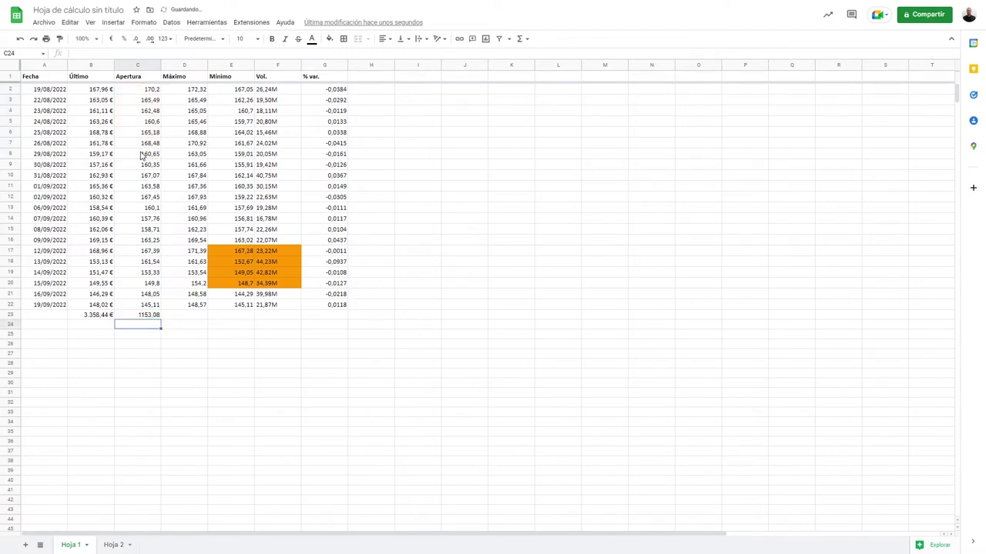
{"action": "left_click", "coordinate": [146, 318]}
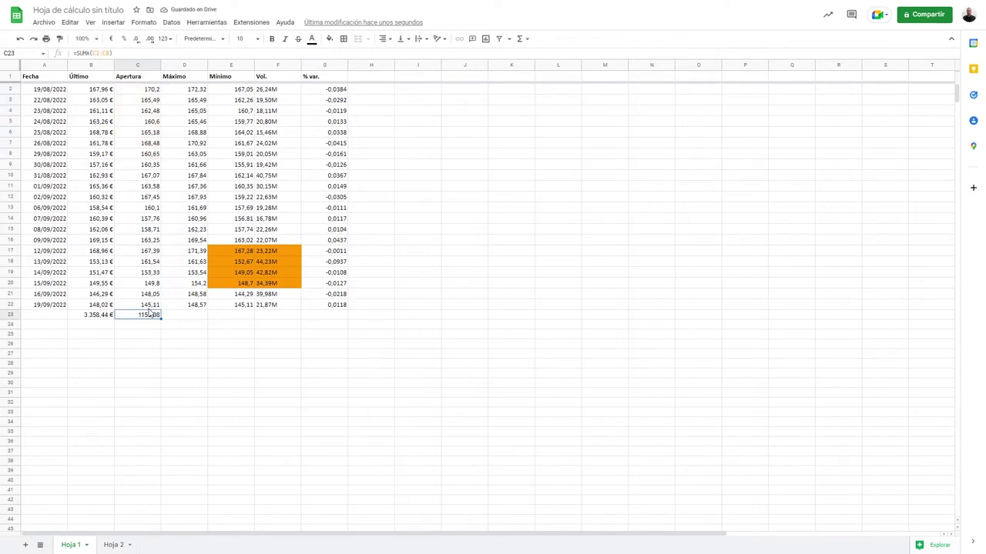
{"action": "double_click", "coordinate": [149, 318]}
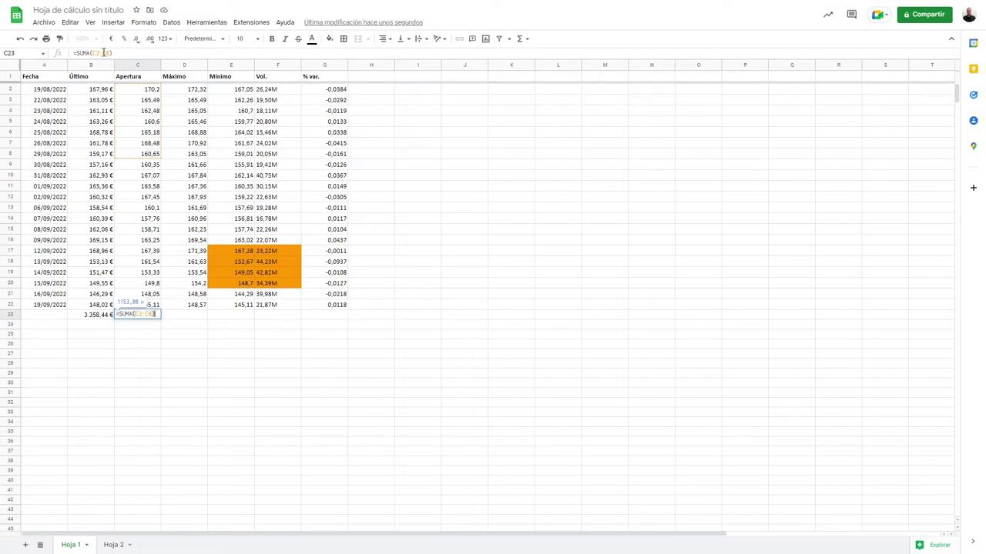
{"action": "left_click", "coordinate": [437, 231]}
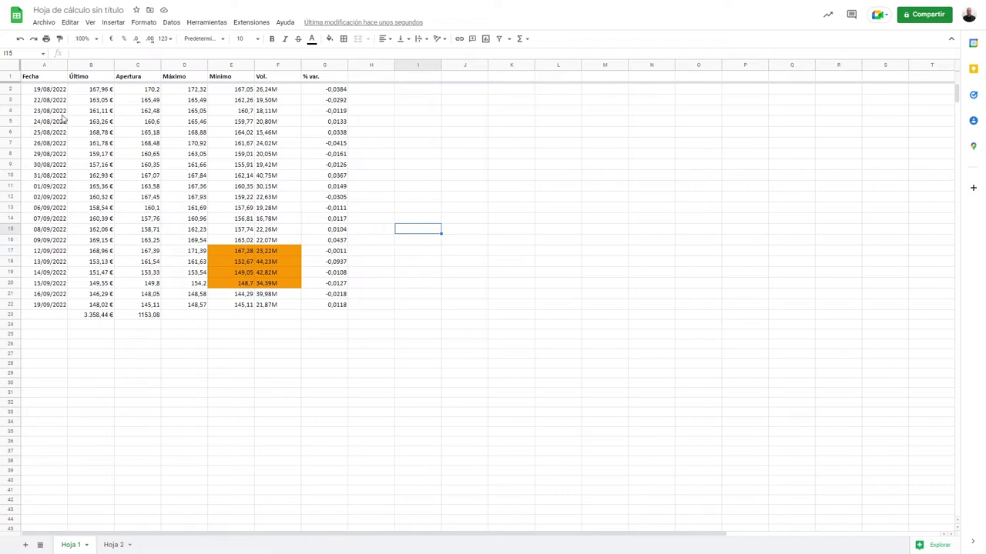
Step: Select columns A–B (Fecha and Último) and insert the 'Último frente a Fecha' line chart
{"action": "left_click", "coordinate": [45, 65]}
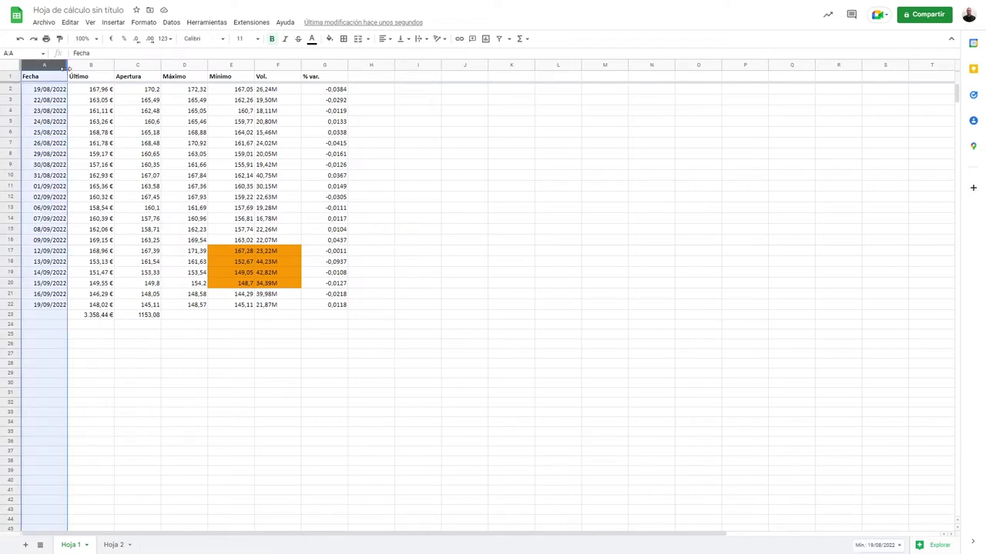
{"action": "left_click", "coordinate": [46, 80]}
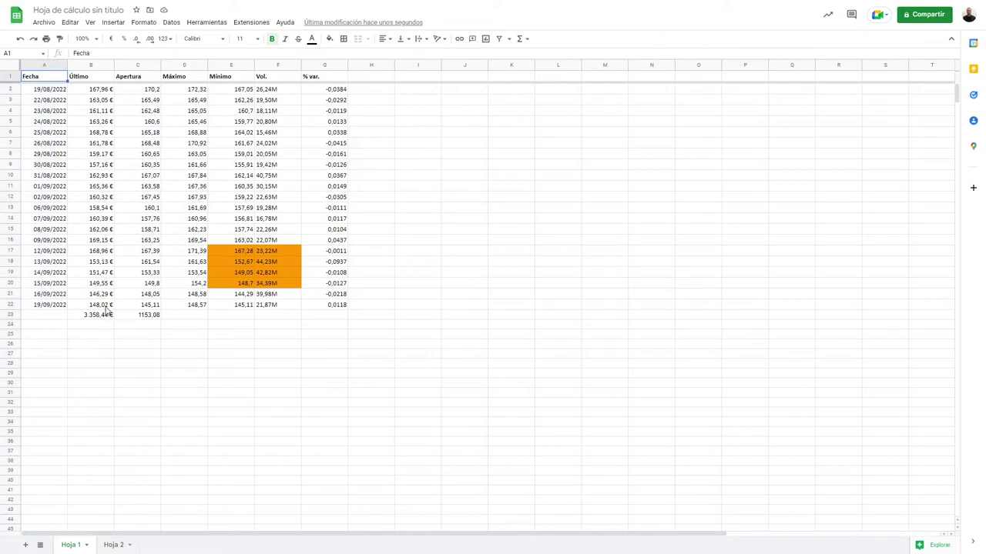
{"action": "mouse_move", "coordinate": [48, 65]}
{"action": "left_mouse_down"}
{"action": "mouse_move", "coordinate": [91, 65]}
{"action": "mouse_move", "coordinate": [101, 311]}
{"action": "left_mouse_up"}
{"action": "left_click", "coordinate": [78, 131]}
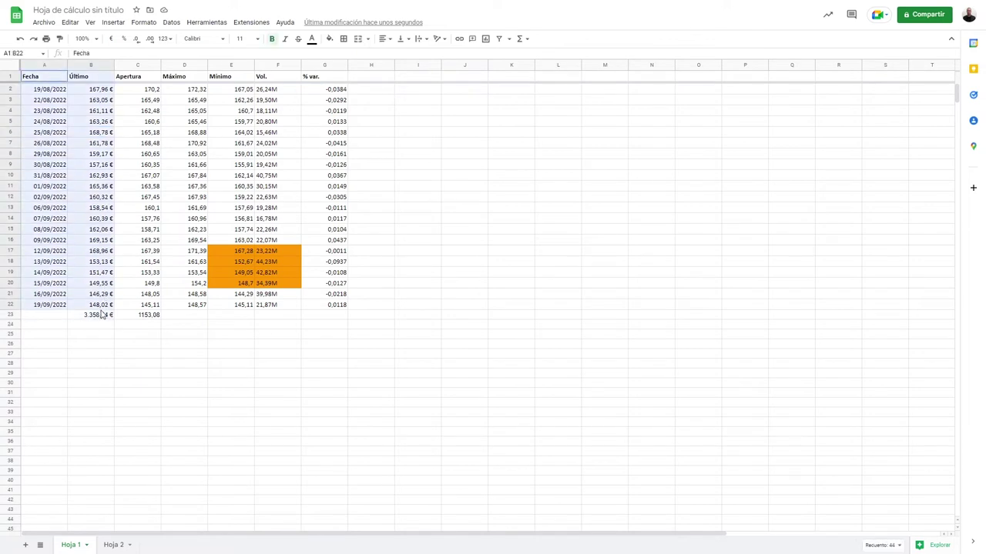
{"action": "left_click", "coordinate": [77, 175]}
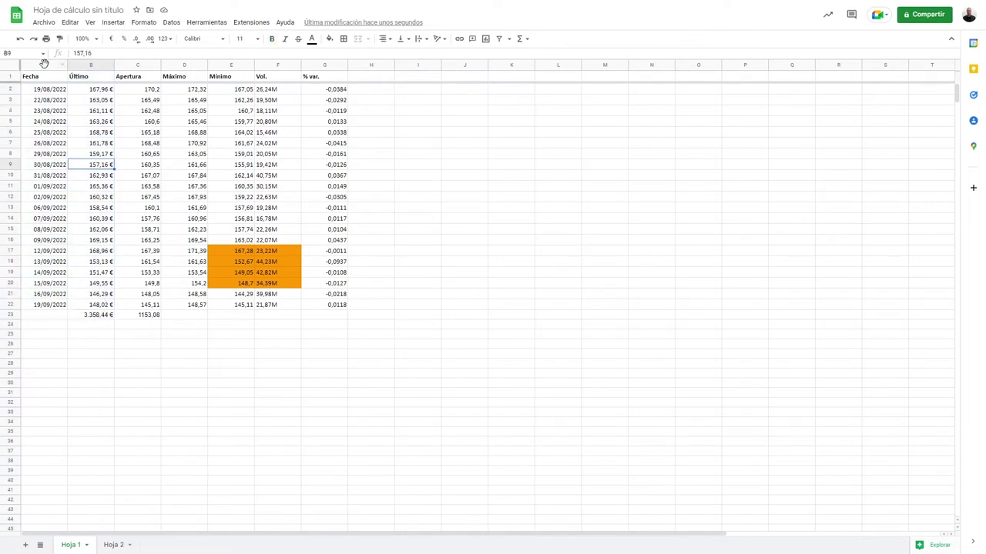
{"action": "left_click_drag", "start_coordinate": [44, 65], "coordinate": [91, 65]}
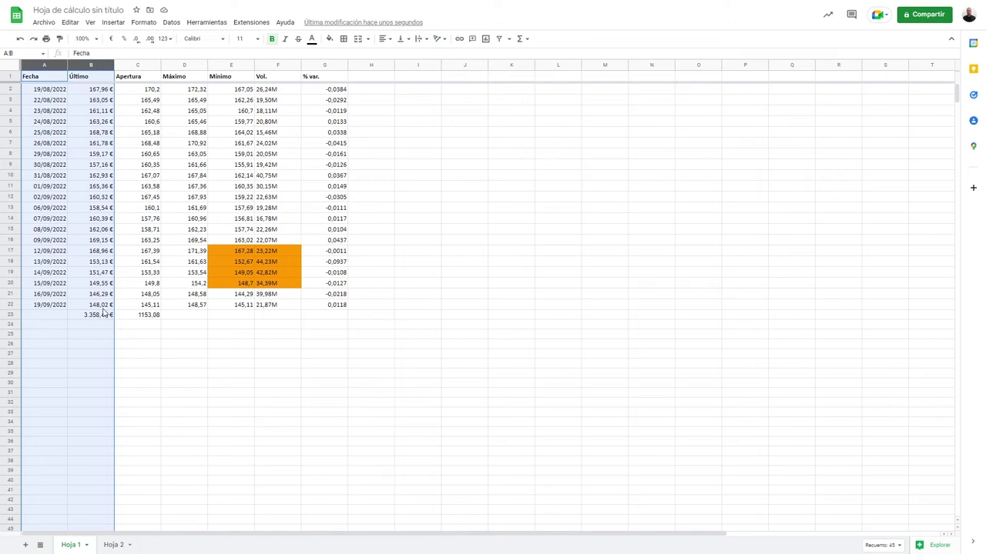
{"action": "left_click", "coordinate": [115, 24]}
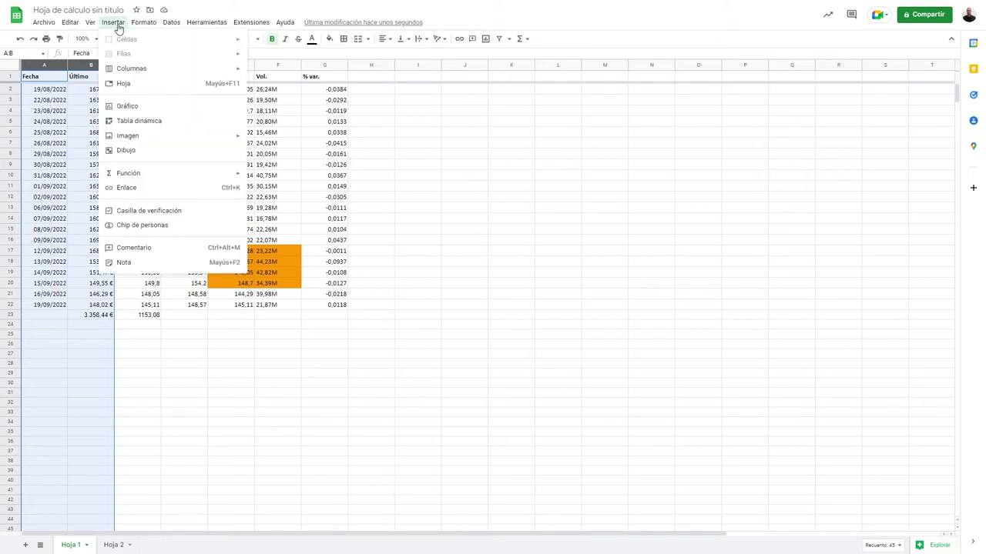
{"action": "left_click", "coordinate": [135, 103]}
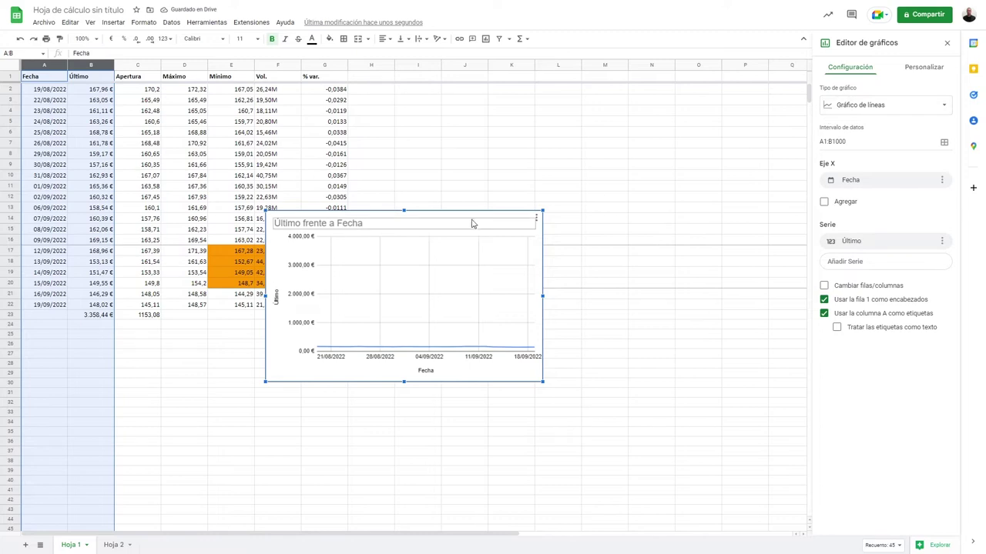
Step: Move the chart right of the table and try 100% stacked columns, pie, then line chart
{"action": "left_click_drag", "start_coordinate": [471, 221], "coordinate": [603, 144]}
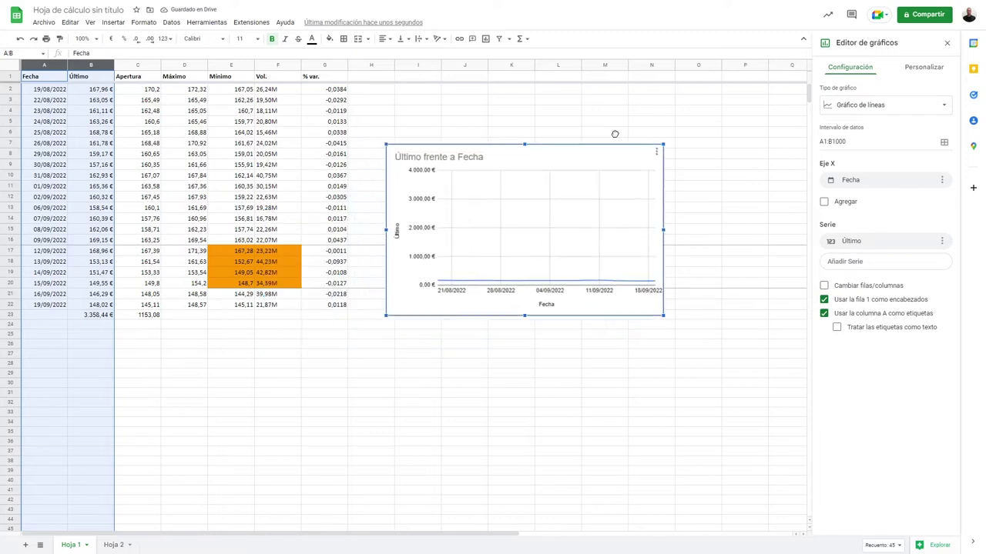
{"action": "left_click", "coordinate": [889, 107]}
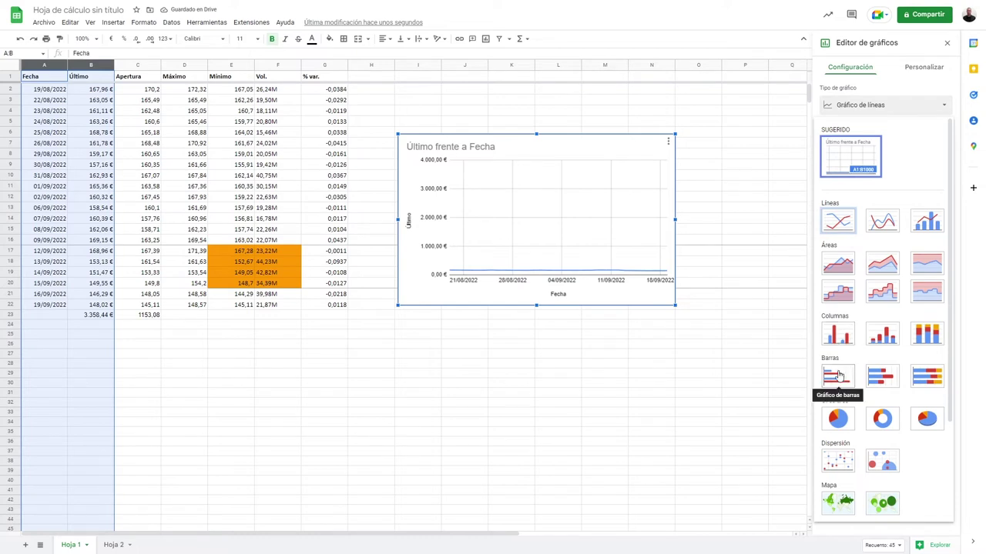
{"action": "left_click", "coordinate": [918, 345]}
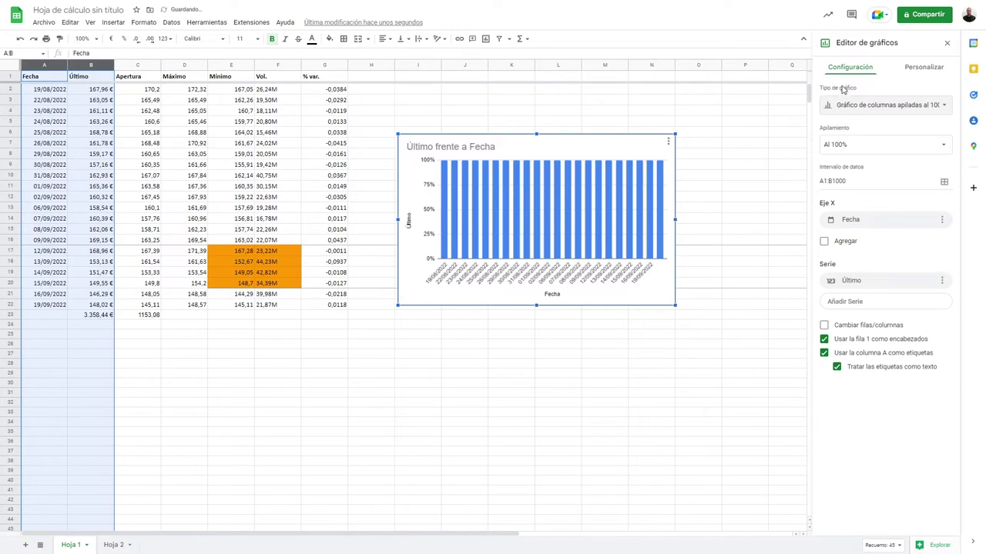
{"action": "left_click", "coordinate": [862, 115]}
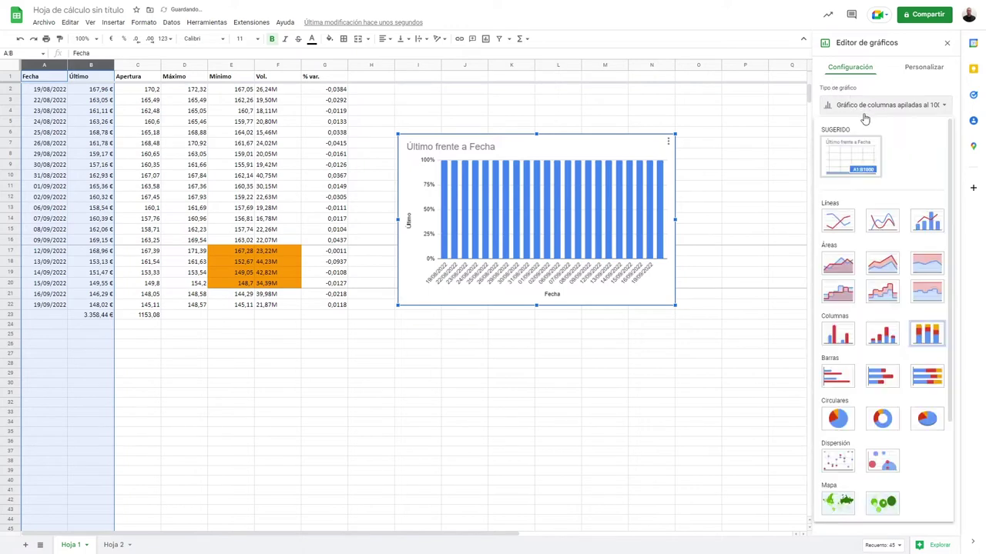
{"action": "left_click", "coordinate": [838, 418]}
{"action": "left_click", "coordinate": [863, 105]}
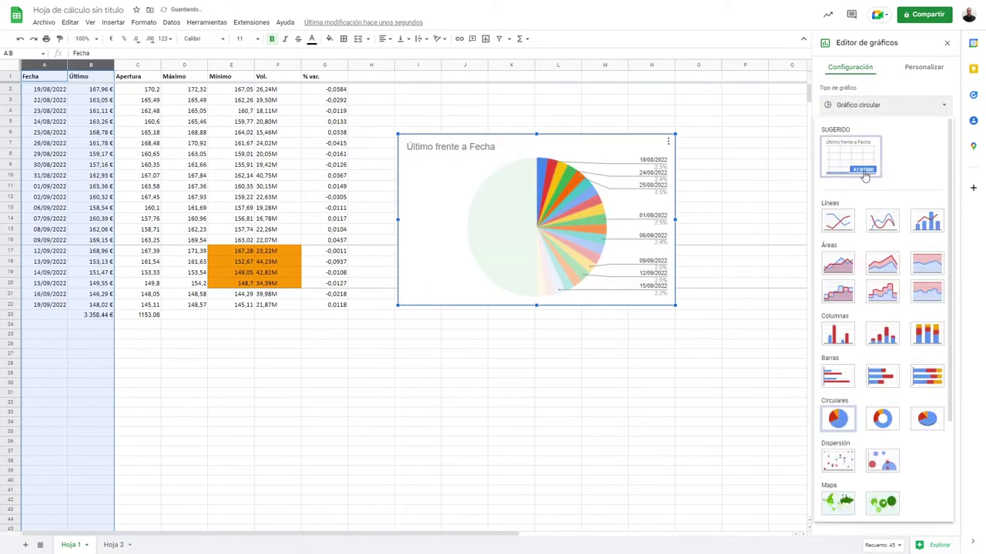
{"action": "left_click", "coordinate": [838, 223]}
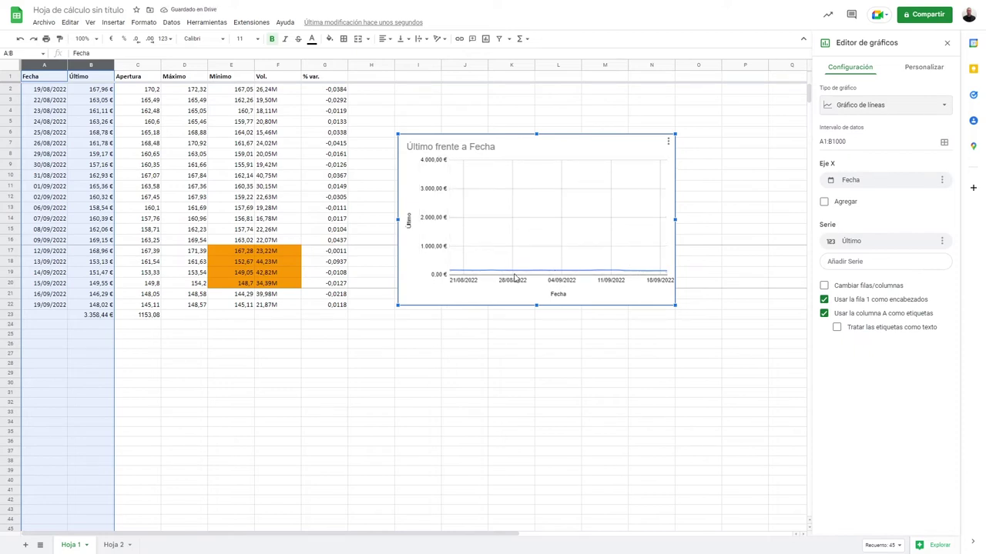
Step: Reopen the chart editor and change the data range from A1:B1000 to A1:B22
{"action": "left_click", "coordinate": [98, 315]}
{"action": "left_click", "coordinate": [595, 146]}
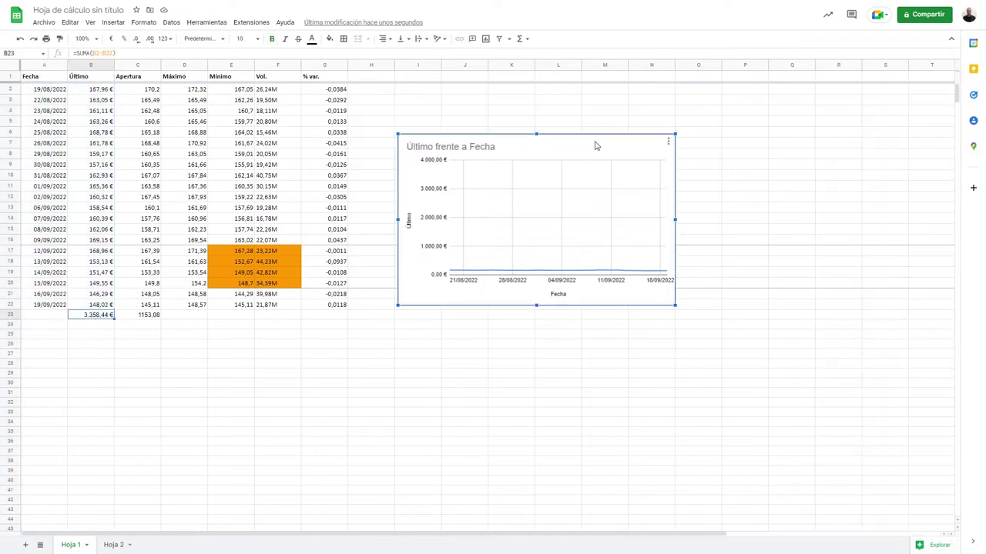
{"action": "left_click", "coordinate": [669, 145]}
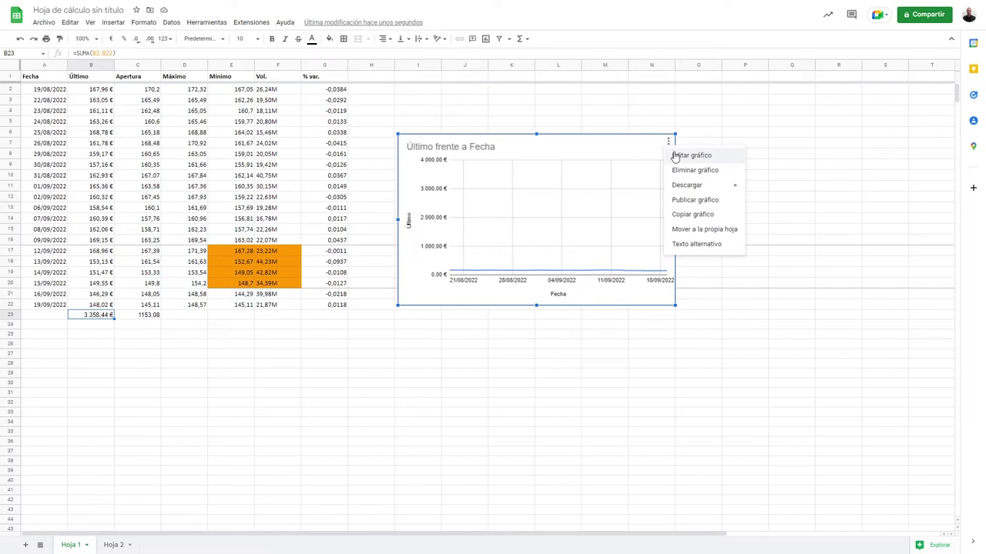
{"action": "left_click", "coordinate": [675, 156]}
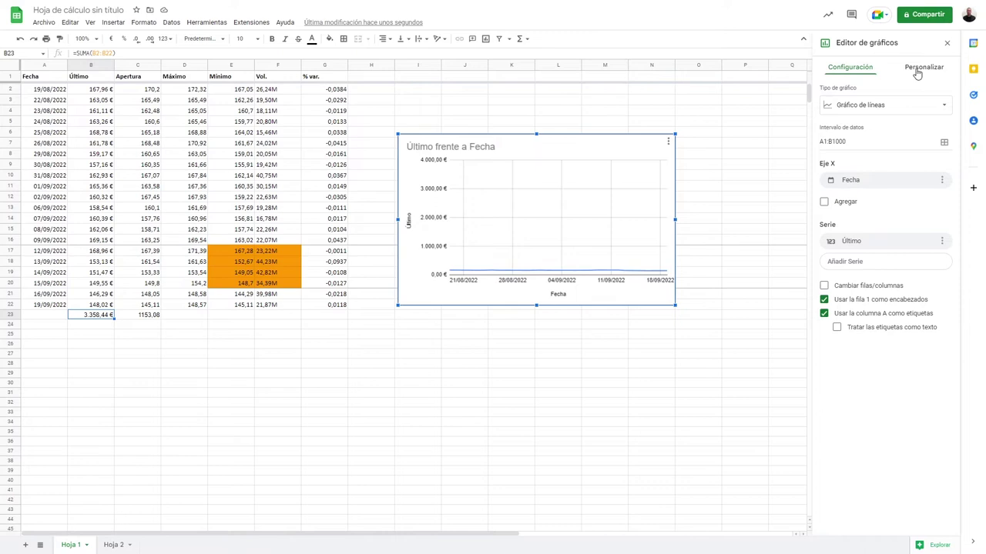
{"action": "left_click", "coordinate": [840, 143]}
{"action": "left_click_drag", "start_coordinate": [831, 142], "coordinate": [886, 144]}
{"action": "type", "text": "22"}
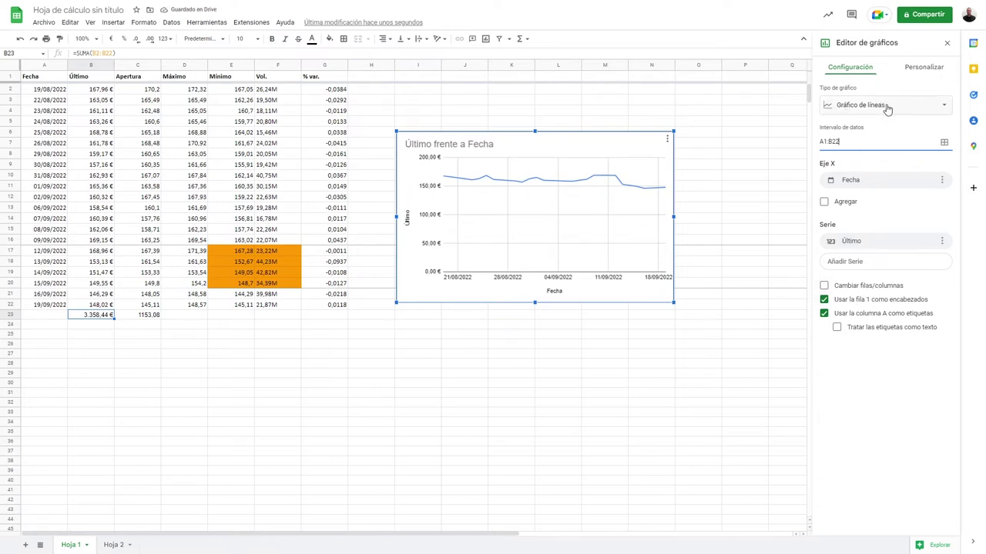
Step: Colour the Último series line red and nudge the chart slightly up and left
{"action": "left_click", "coordinate": [911, 71]}
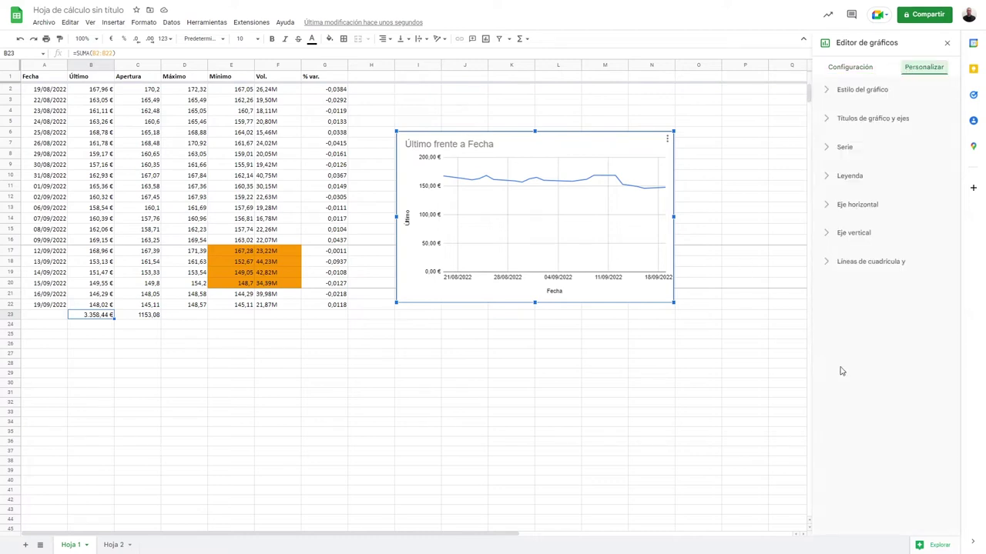
{"action": "left_click", "coordinate": [857, 92]}
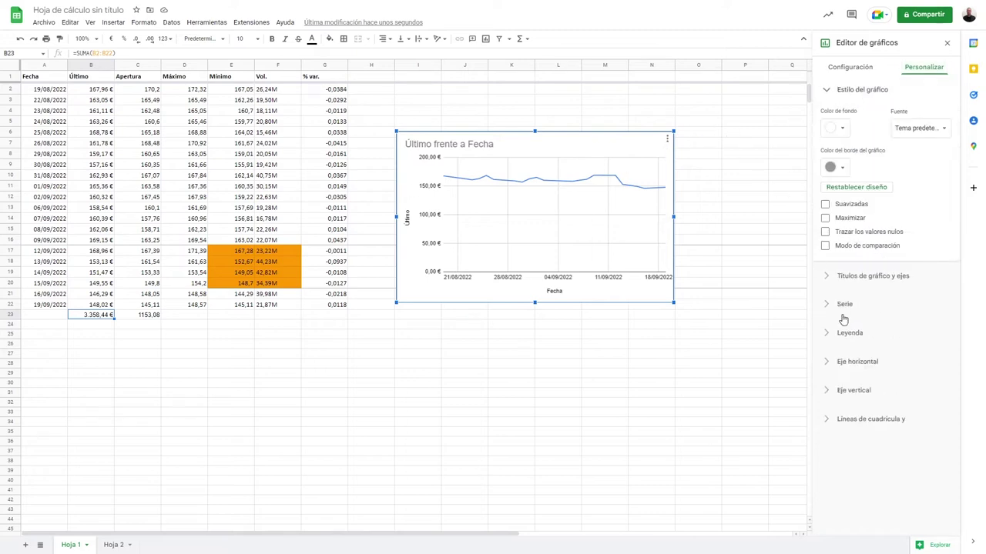
{"action": "left_click", "coordinate": [853, 277]}
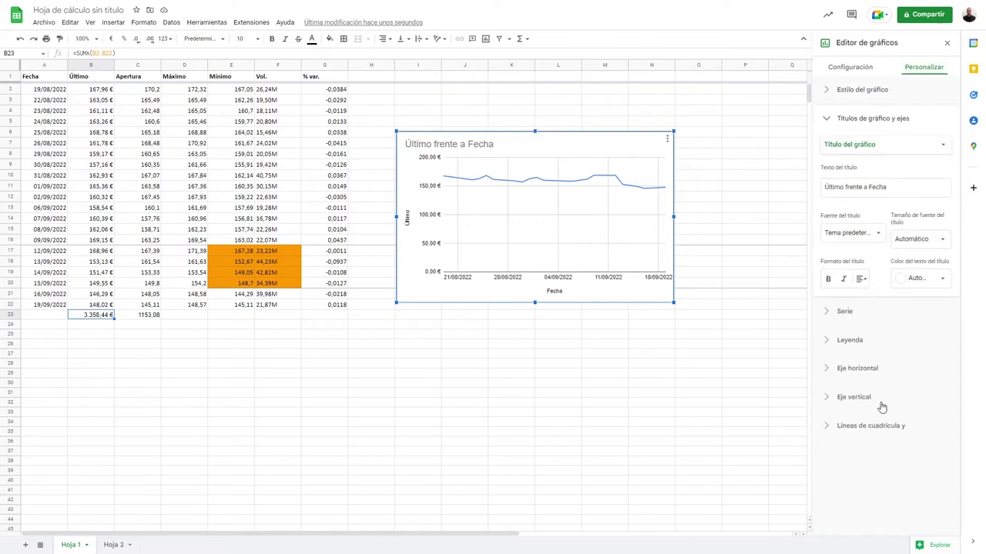
{"action": "left_click", "coordinate": [839, 316]}
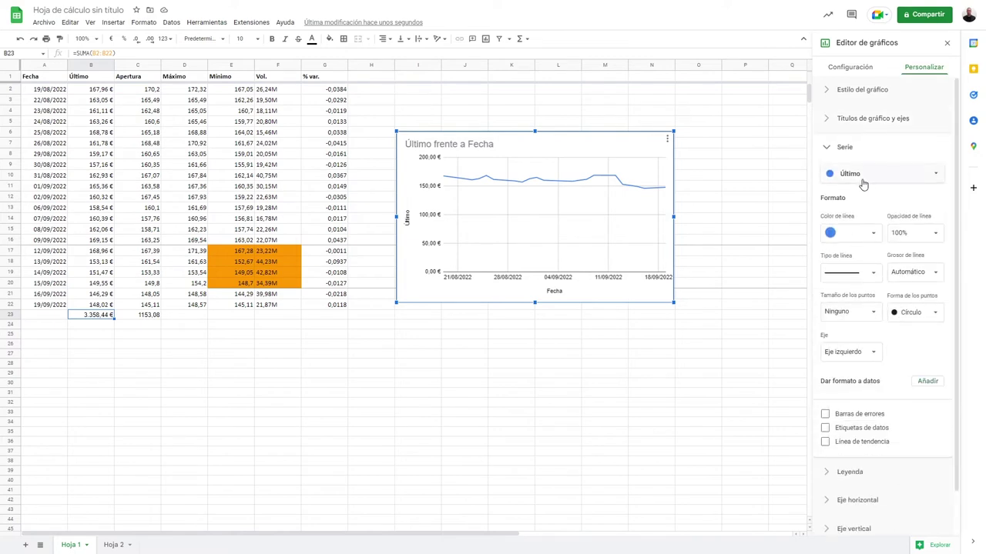
{"action": "left_click", "coordinate": [870, 234]}
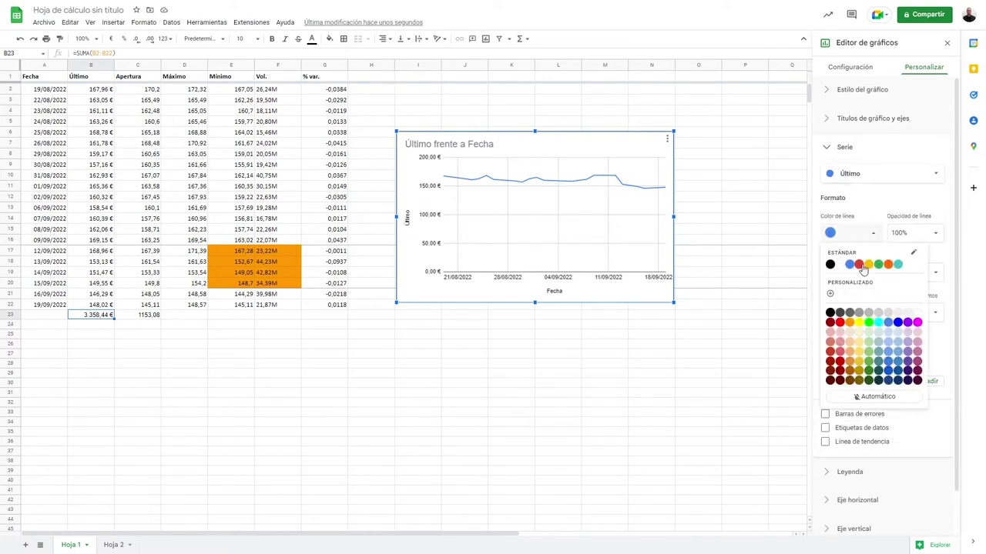
{"action": "left_click", "coordinate": [859, 265]}
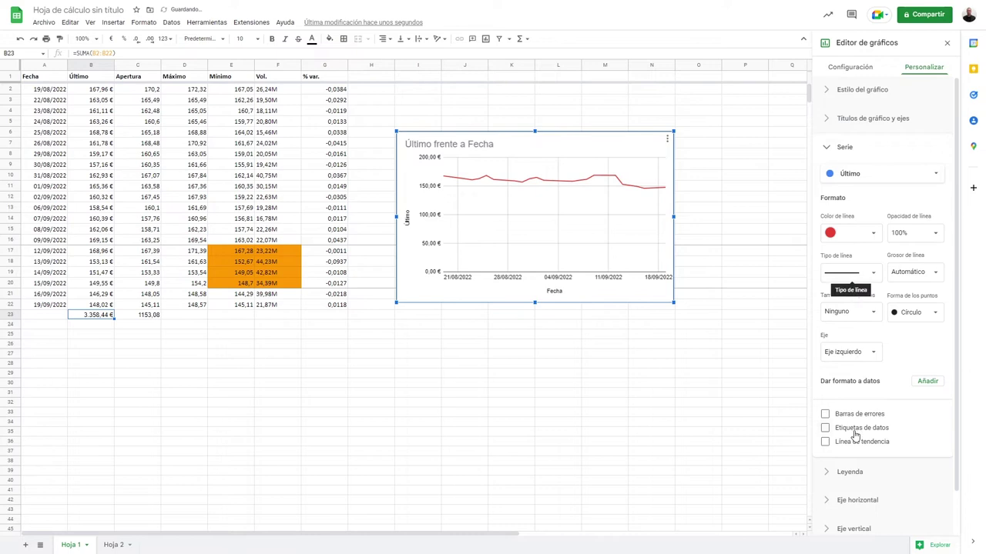
{"action": "left_click", "coordinate": [850, 474]}
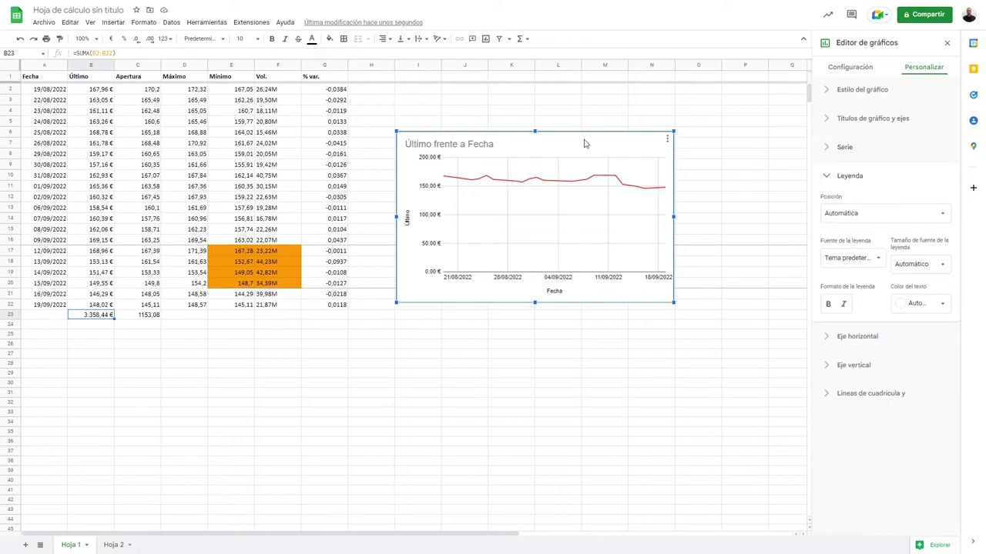
{"action": "left_click_drag", "start_coordinate": [586, 141], "coordinate": [568, 107]}
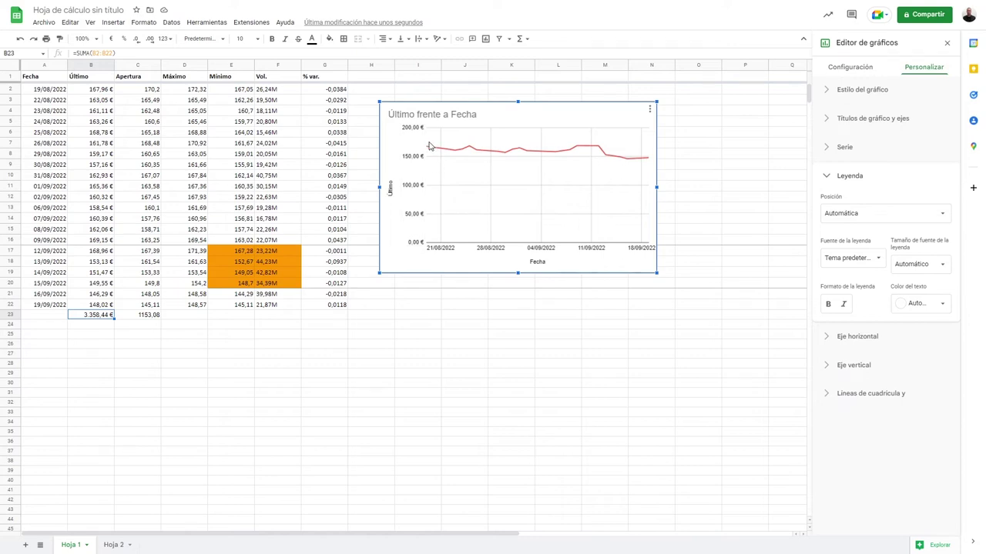
Step: Set the vertical axis minimum to 120 and maximum to 200, then close the chart editor
{"action": "left_click", "coordinate": [847, 371]}
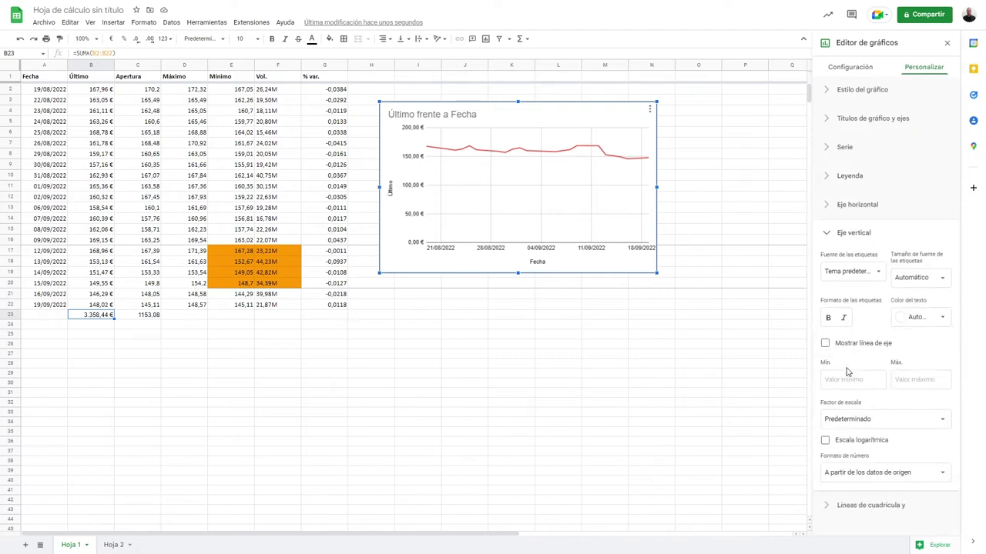
{"action": "left_click", "coordinate": [840, 376]}
{"action": "type", "text": "120"}
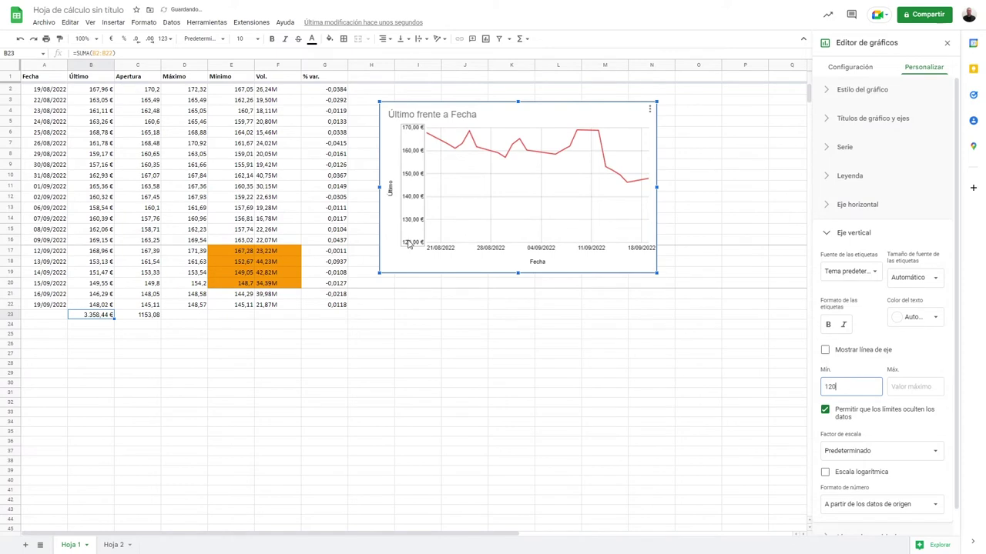
{"action": "left_click", "coordinate": [907, 388]}
{"action": "type", "text": "200"}
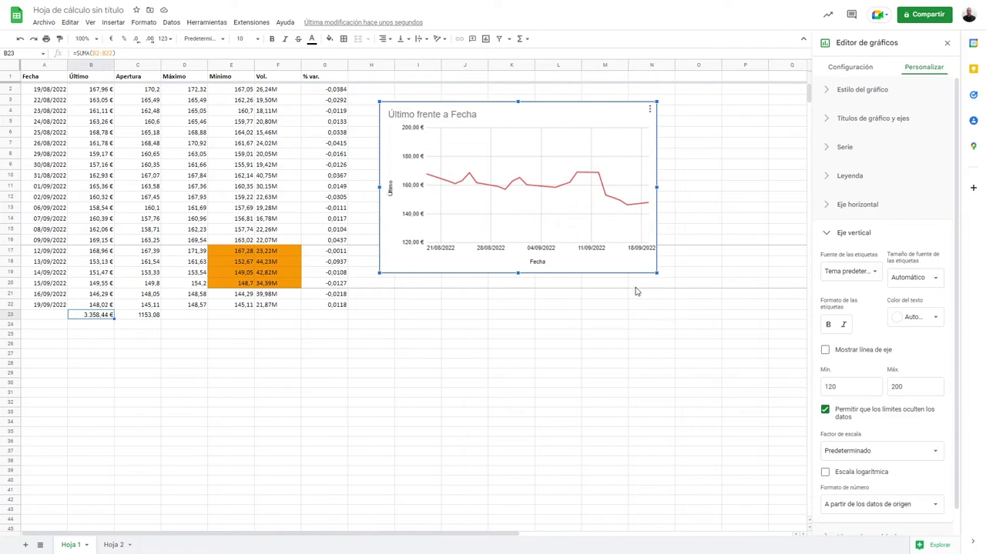
{"action": "left_click", "coordinate": [698, 315]}
Step: Nudge the line chart slightly left and up
{"action": "left_click", "coordinate": [571, 120]}
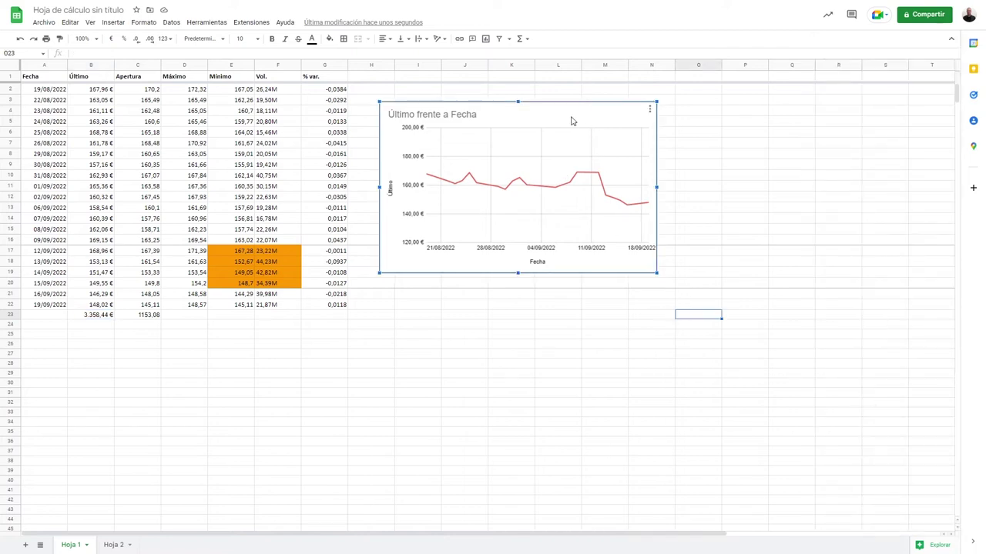
{"action": "left_click_drag", "start_coordinate": [571, 117], "coordinate": [560, 112]}
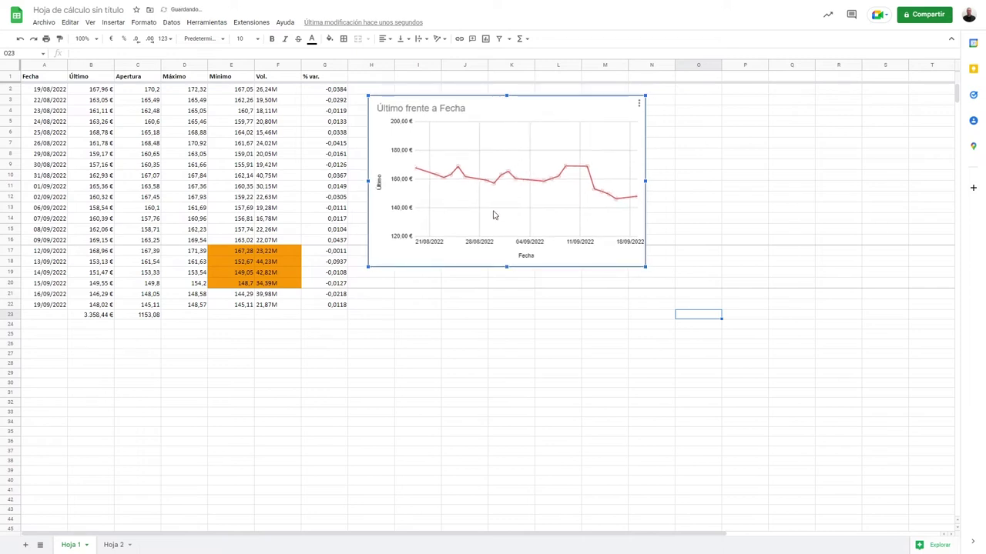
{"action": "left_click", "coordinate": [459, 311]}
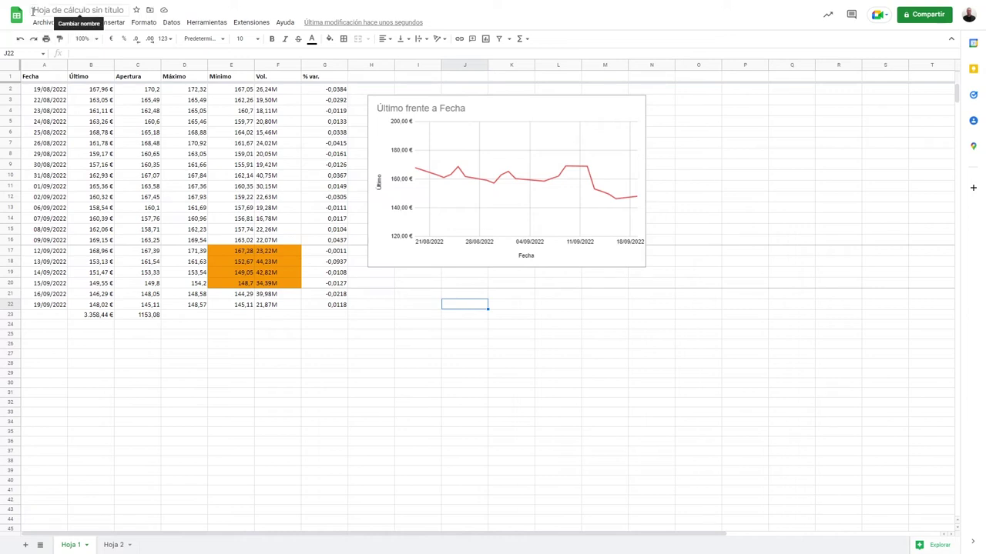
Step: Rename the untitled spreadsheet to Nombre_hoja_1
{"action": "left_click", "coordinate": [100, 10]}
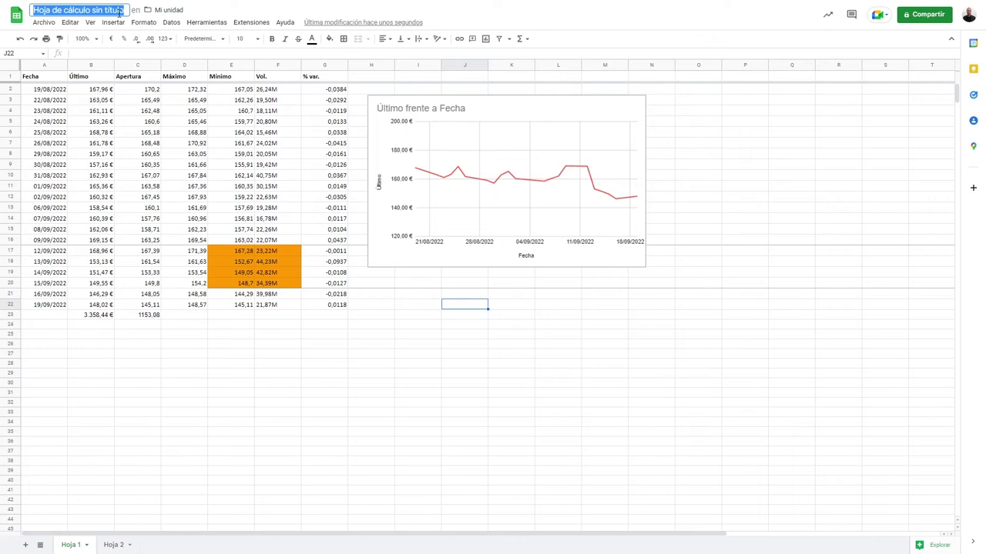
{"action": "type", "text": "Nombre "}
{"action": "type", "text": "_h"}
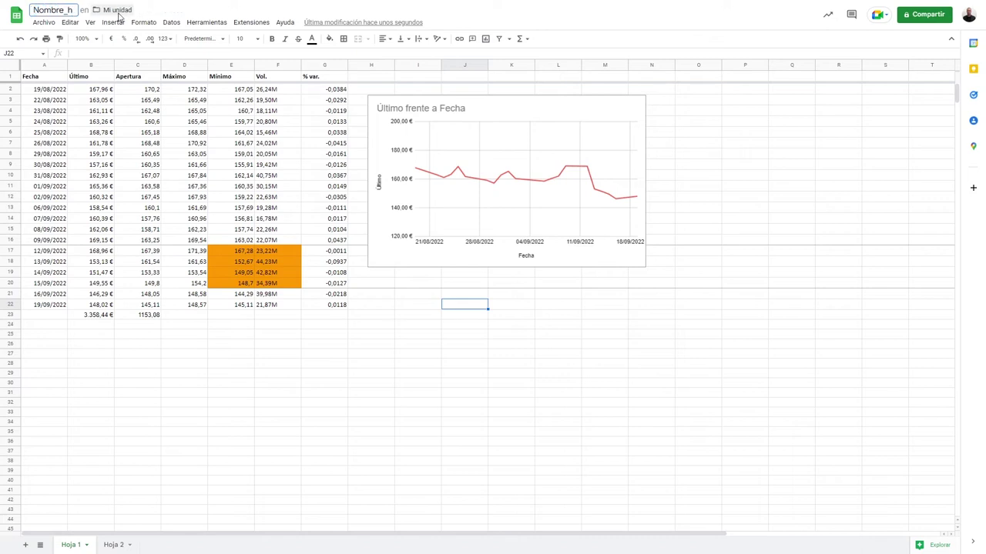
{"action": "type", "text": "oja"}
{"action": "type", "text": "_1"}
{"action": "key", "text": "Return"}
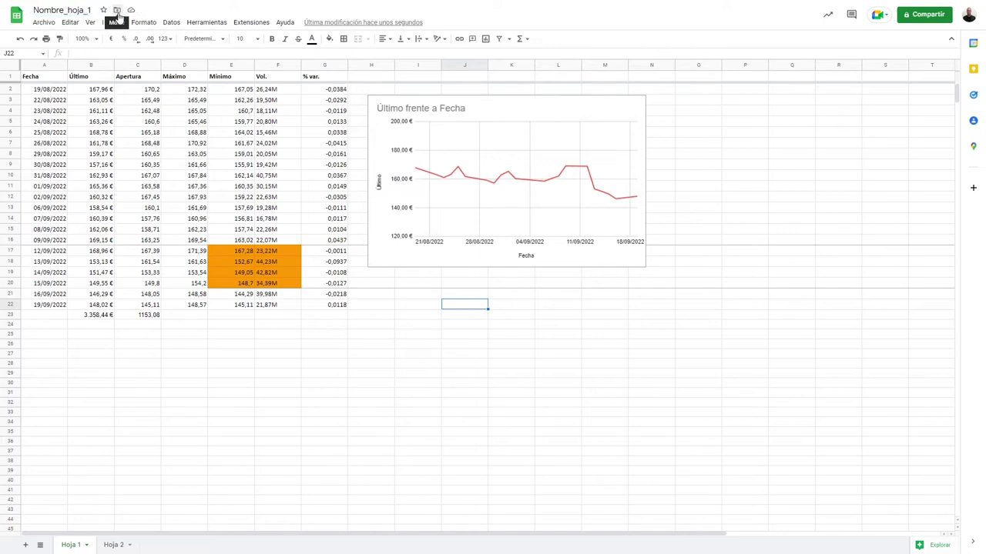
Step: Add the colleague's e-mail as an Editor recipient, keep notification on and type a message
{"action": "left_click", "coordinate": [926, 15]}
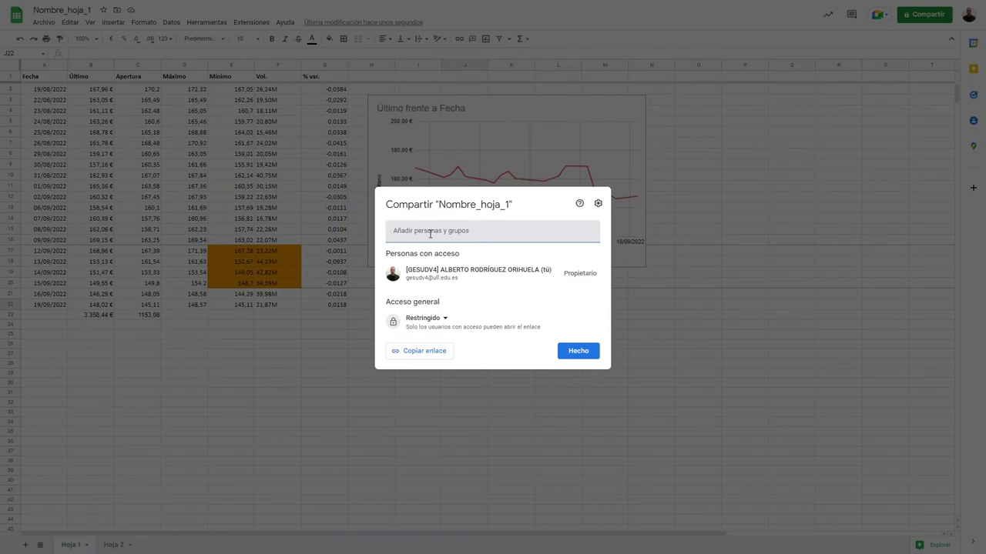
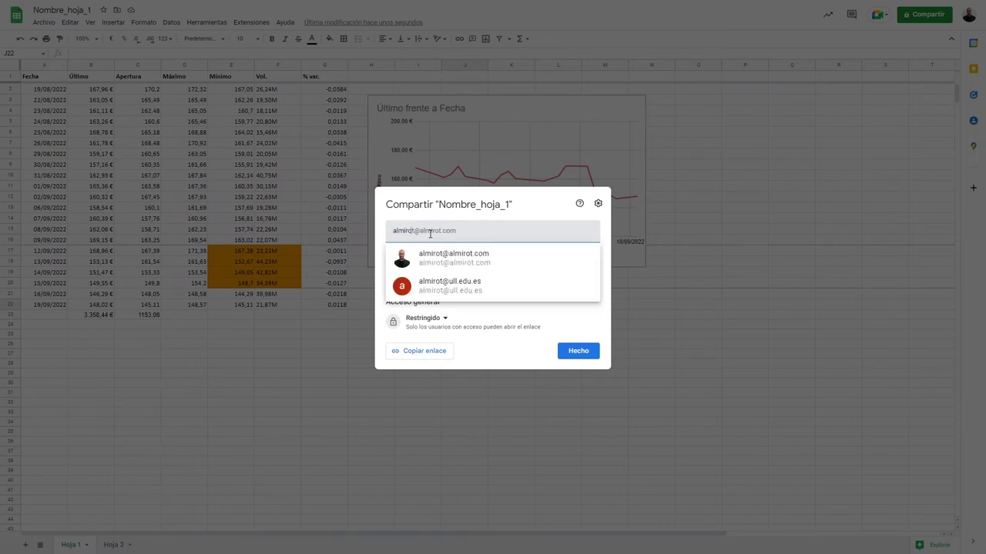
{"action": "type", "text": "ull"}
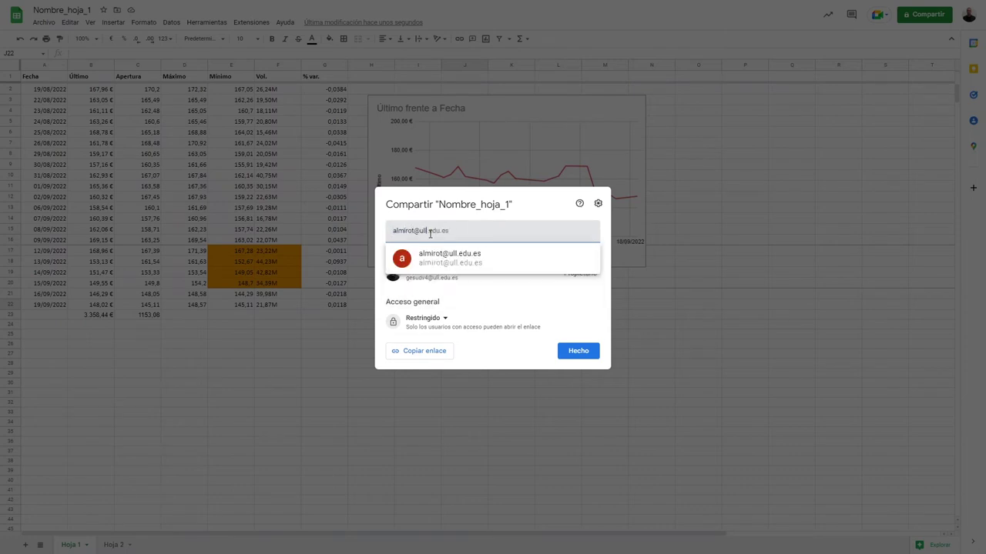
{"action": "type", "text": "u"}
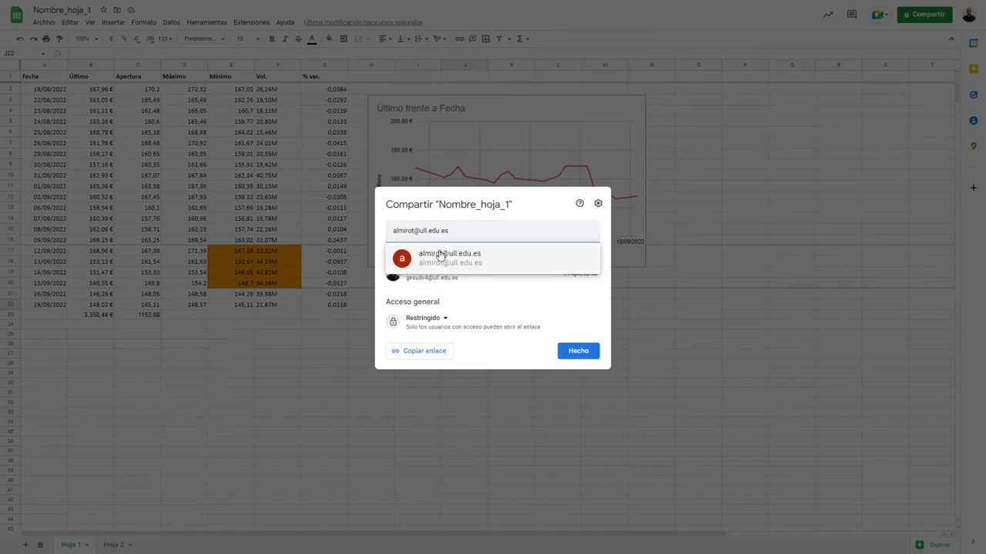
{"action": "left_click", "coordinate": [441, 255]}
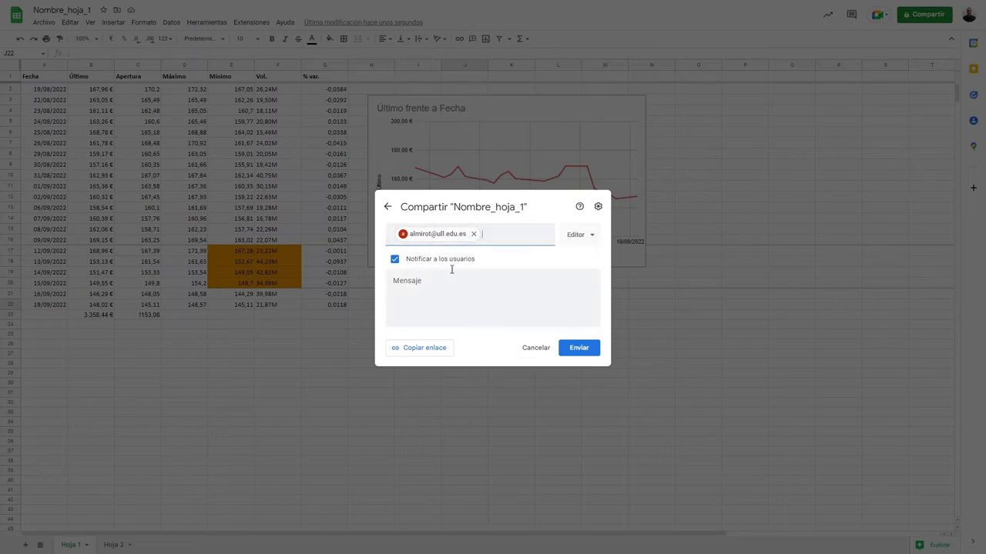
{"action": "left_click", "coordinate": [394, 260]}
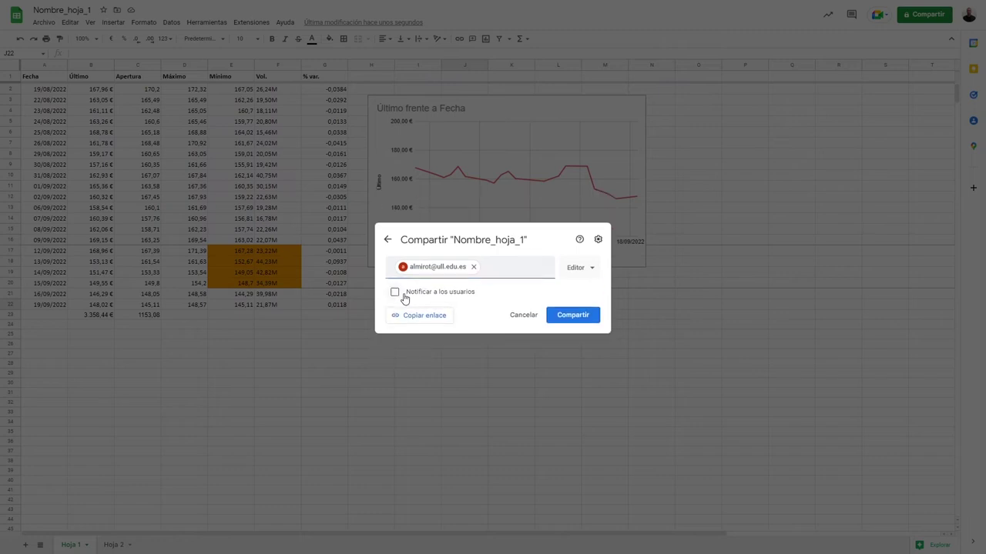
{"action": "left_click", "coordinate": [395, 293]}
{"action": "type", "text": "fsf dfsdf sdf"}
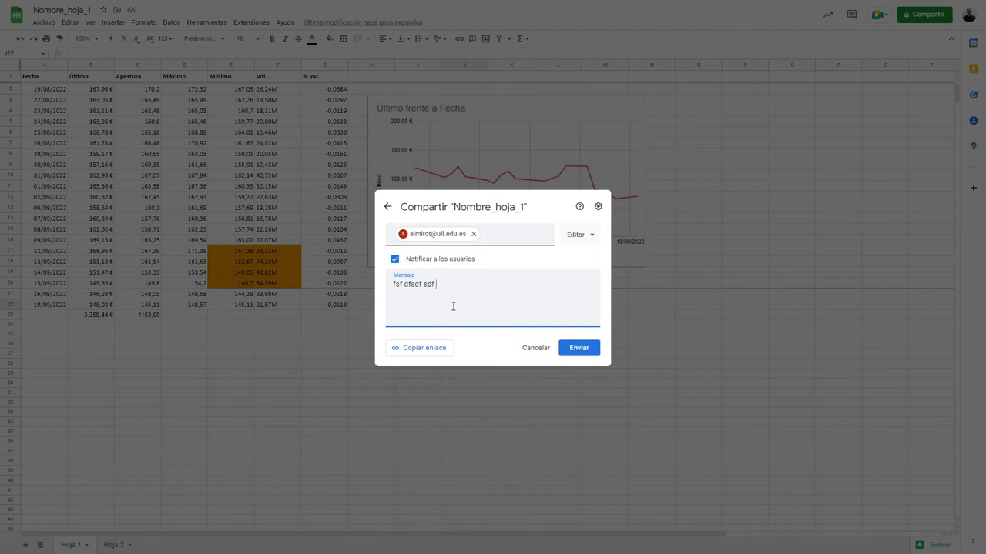
{"action": "type", "text": "d fsdfsdf dsf "}
{"action": "type", "text": "df sdfsdf"}
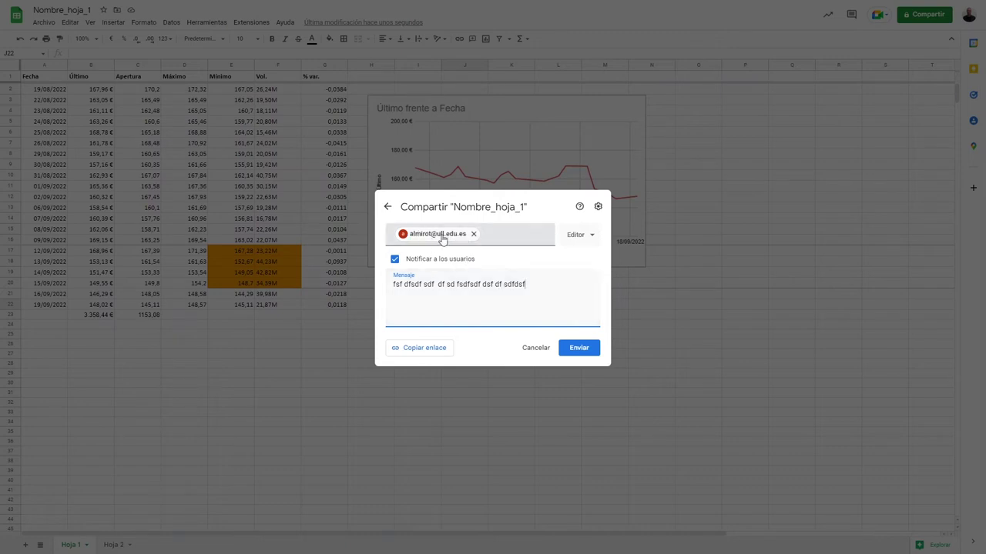
Step: Change the recipient's role to Lector (viewer) after trying Comentador and Editor
{"action": "left_click", "coordinate": [593, 235]}
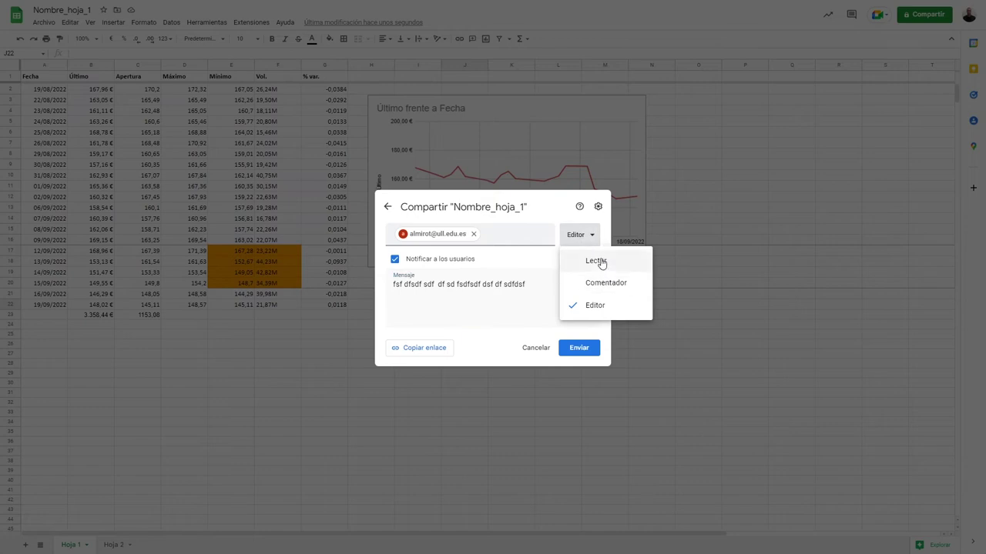
{"action": "left_click", "coordinate": [596, 261]}
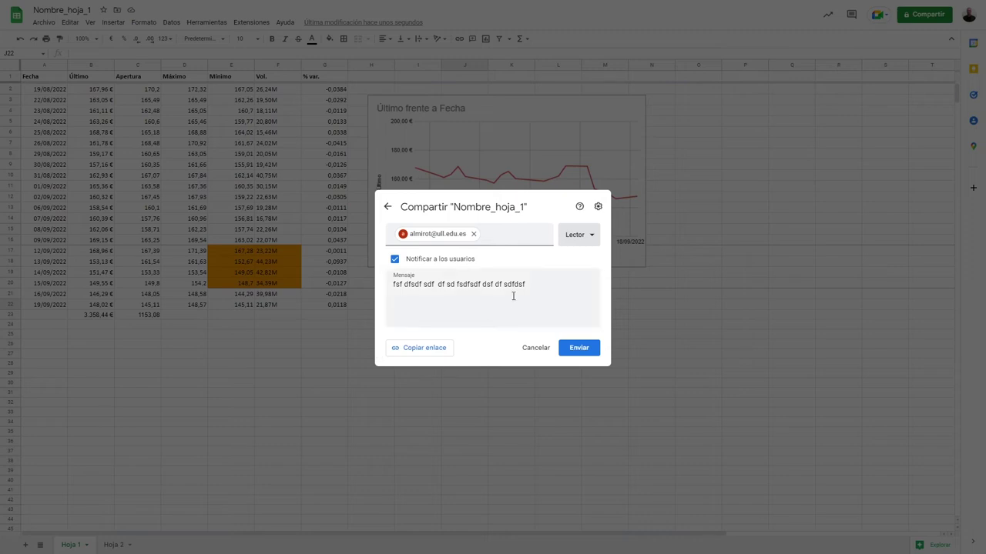
{"action": "left_click", "coordinate": [576, 237]}
{"action": "left_click", "coordinate": [585, 283]}
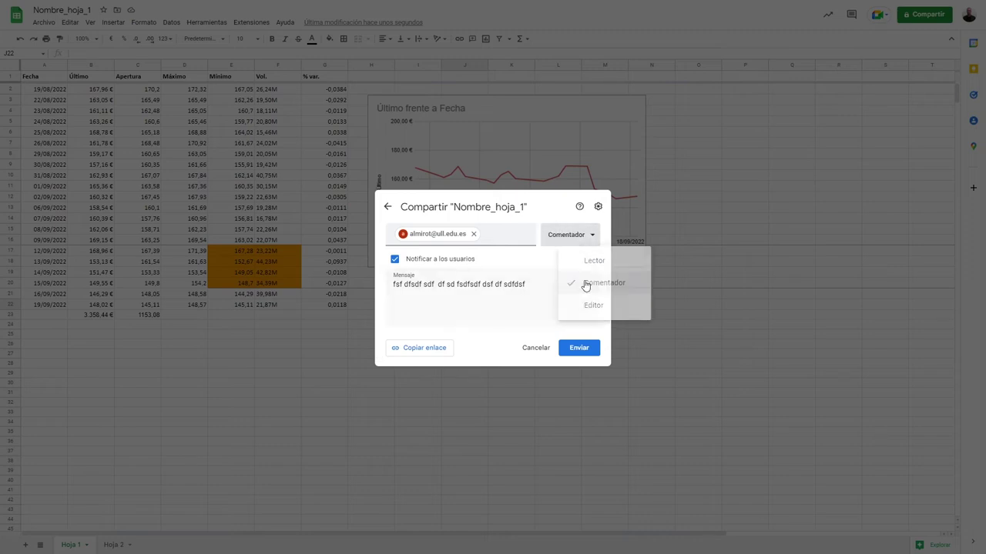
{"action": "left_click", "coordinate": [572, 237]}
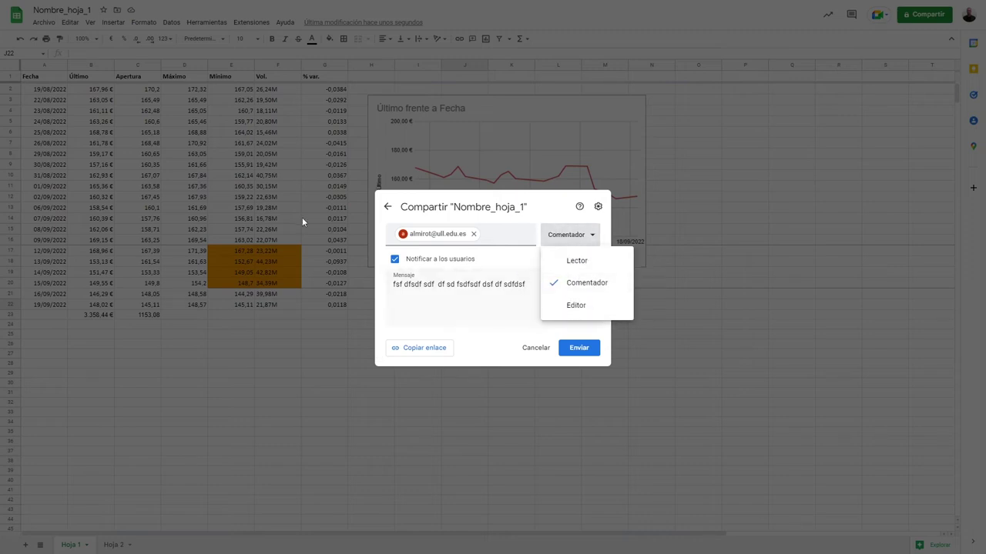
{"action": "left_click", "coordinate": [590, 305]}
{"action": "left_click", "coordinate": [572, 237]}
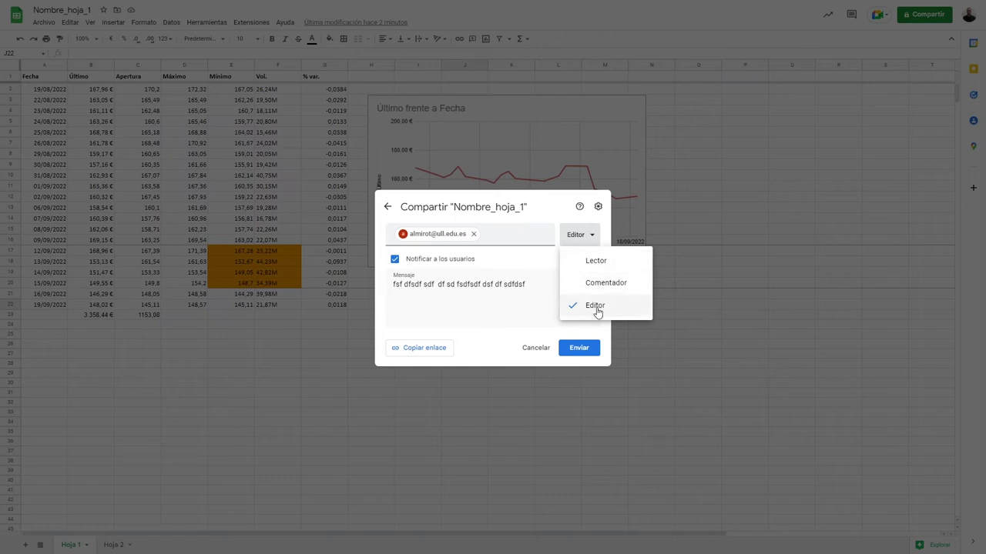
{"action": "left_click", "coordinate": [590, 261]}
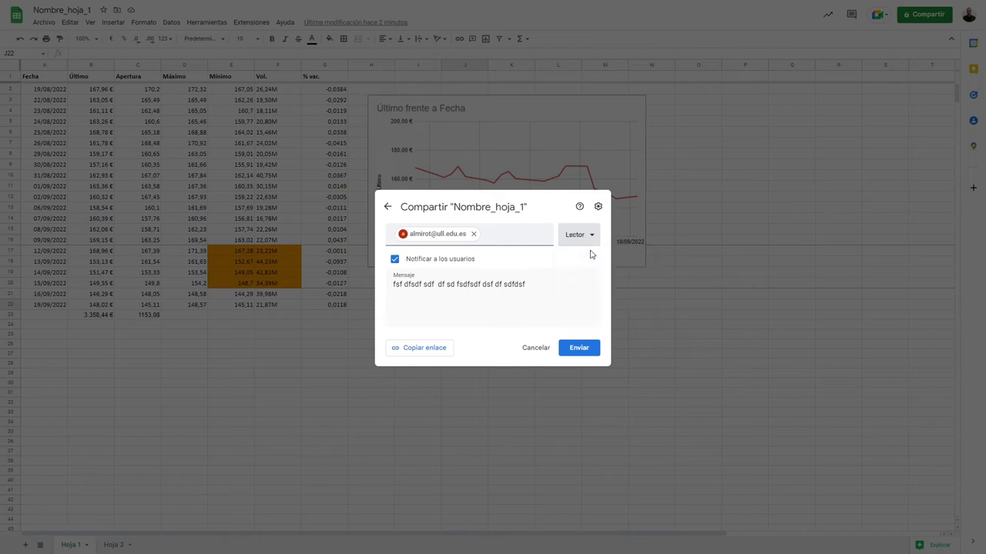
Step: Turn off notification, copy the sheet link, and share with the recipient
{"action": "left_click", "coordinate": [395, 260]}
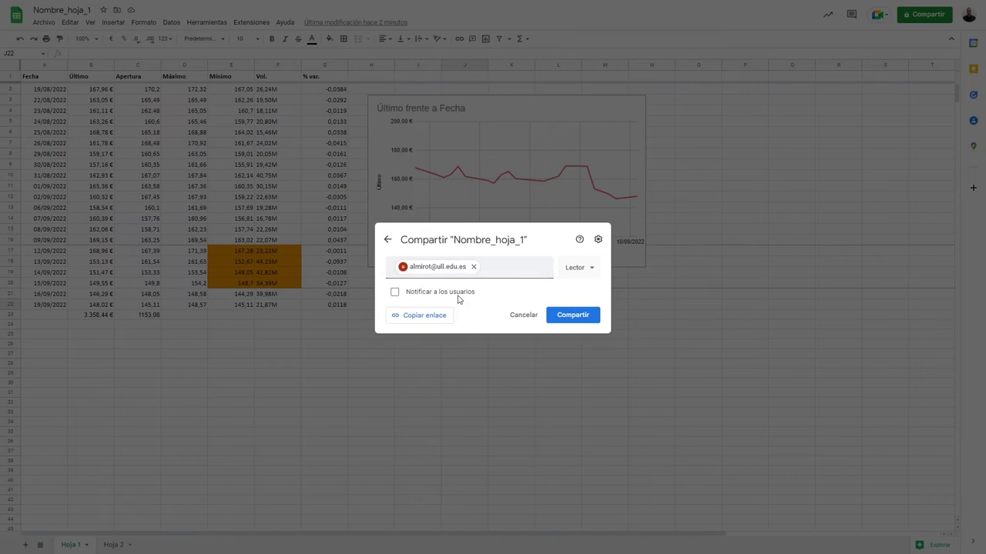
{"action": "left_click", "coordinate": [419, 316]}
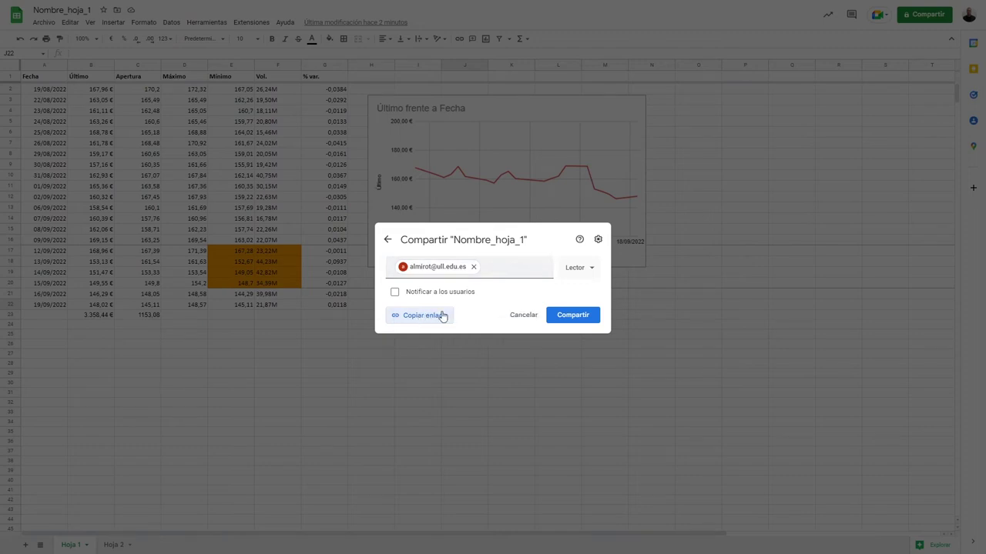
{"action": "left_click", "coordinate": [421, 318]}
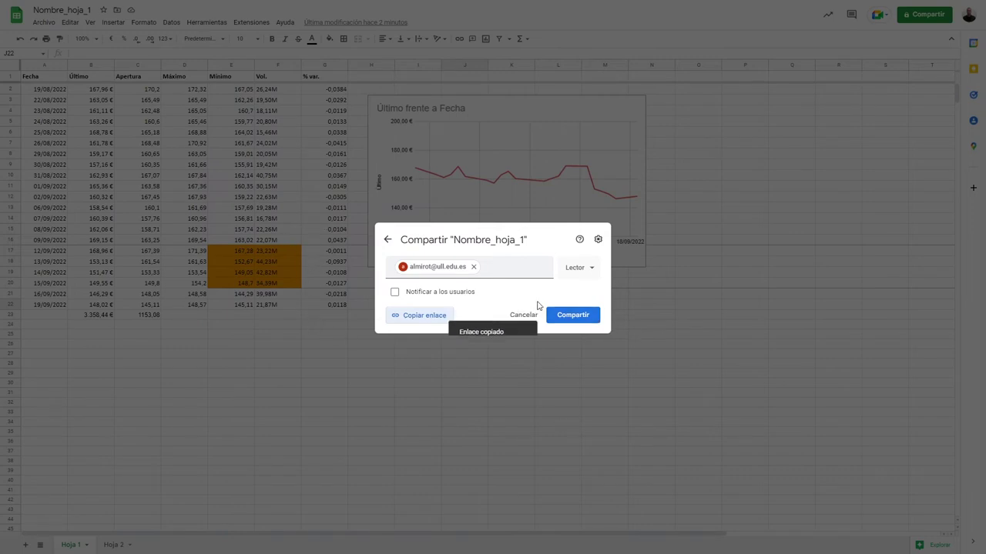
{"action": "left_click", "coordinate": [573, 316]}
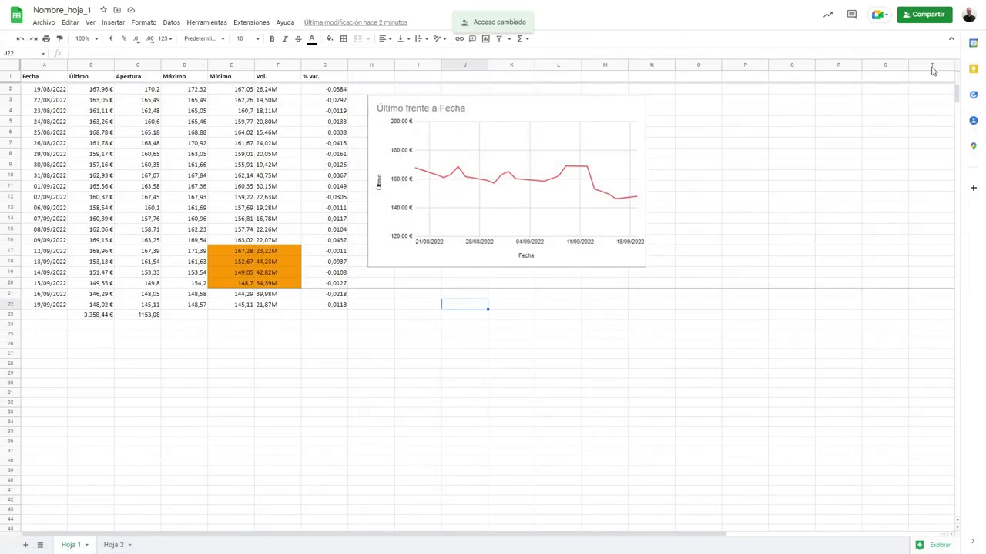
Step: Reopen the share dialog showing the colleague as Lector and general access Restringido
{"action": "left_click", "coordinate": [913, 17]}
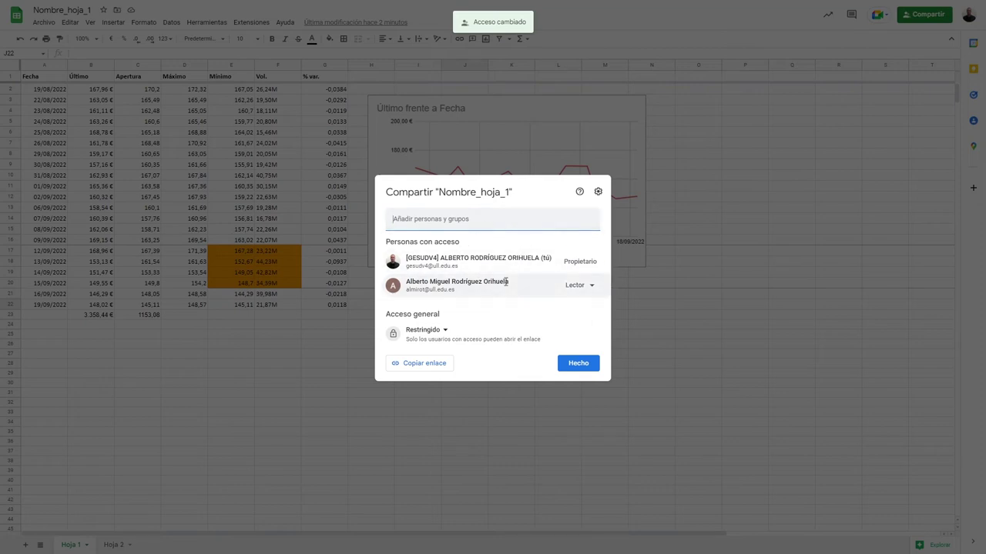
{"action": "mouse_move", "coordinate": [506, 282]}
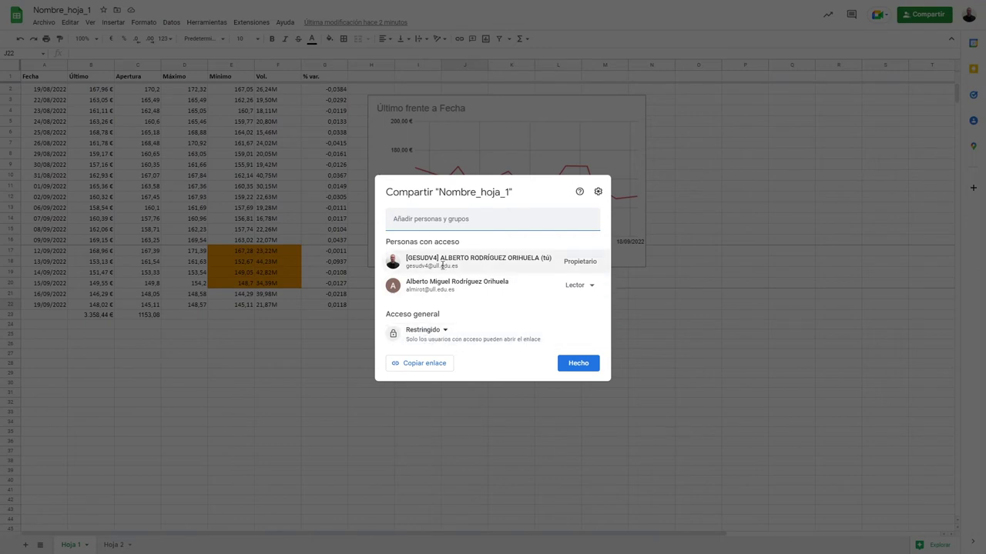
Step: Set general access to Universidad de La Laguna members with the link, role Editor
{"action": "left_click", "coordinate": [428, 330]}
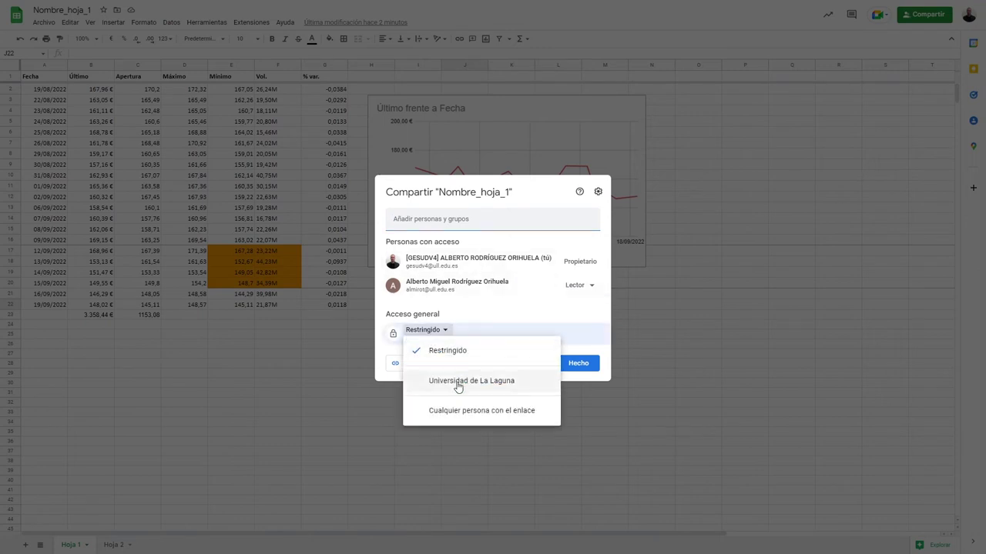
{"action": "left_click", "coordinate": [458, 381]}
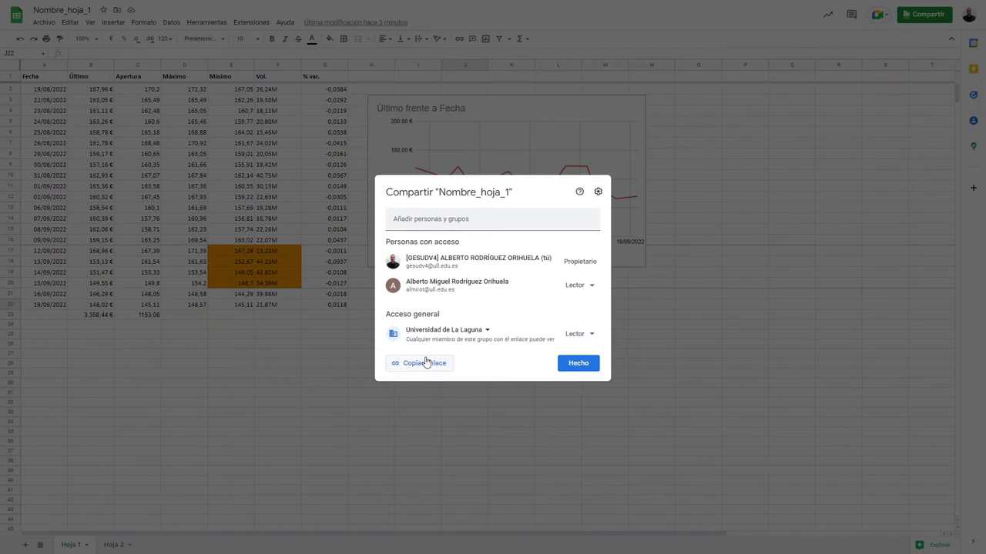
{"action": "left_click", "coordinate": [581, 338]}
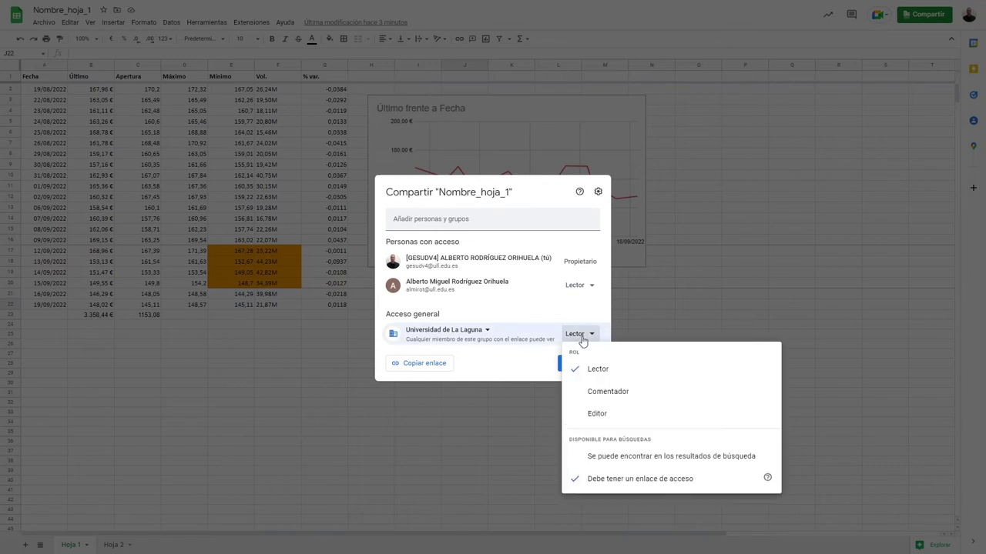
{"action": "left_click", "coordinate": [608, 393]}
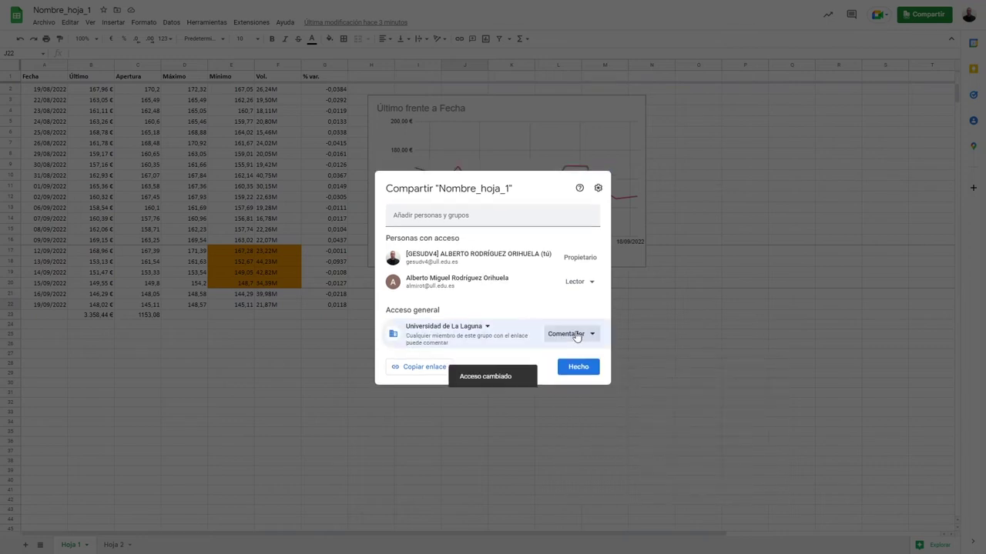
{"action": "left_click", "coordinate": [576, 337]}
{"action": "left_click", "coordinate": [594, 409]}
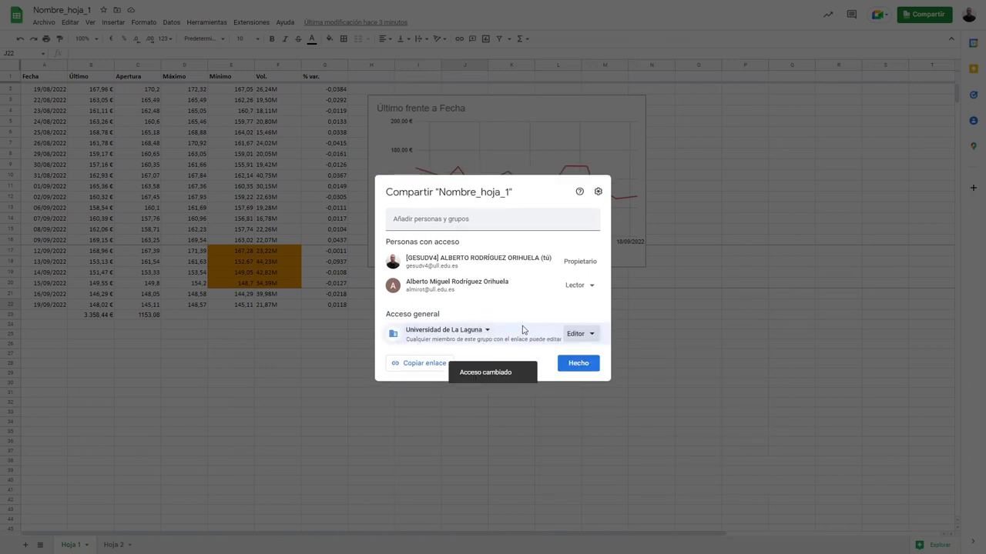
{"action": "left_click", "coordinate": [475, 339]}
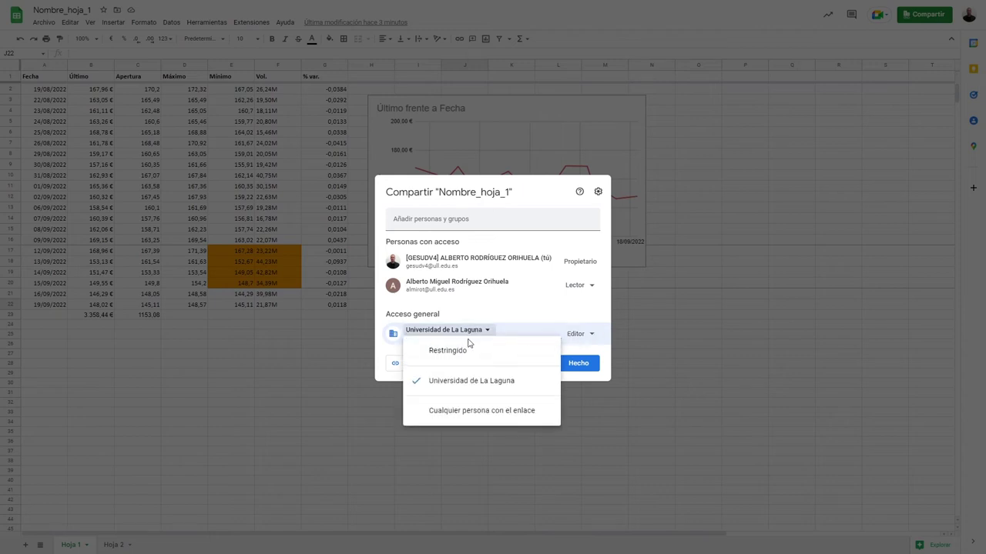
{"action": "left_click", "coordinate": [437, 413]}
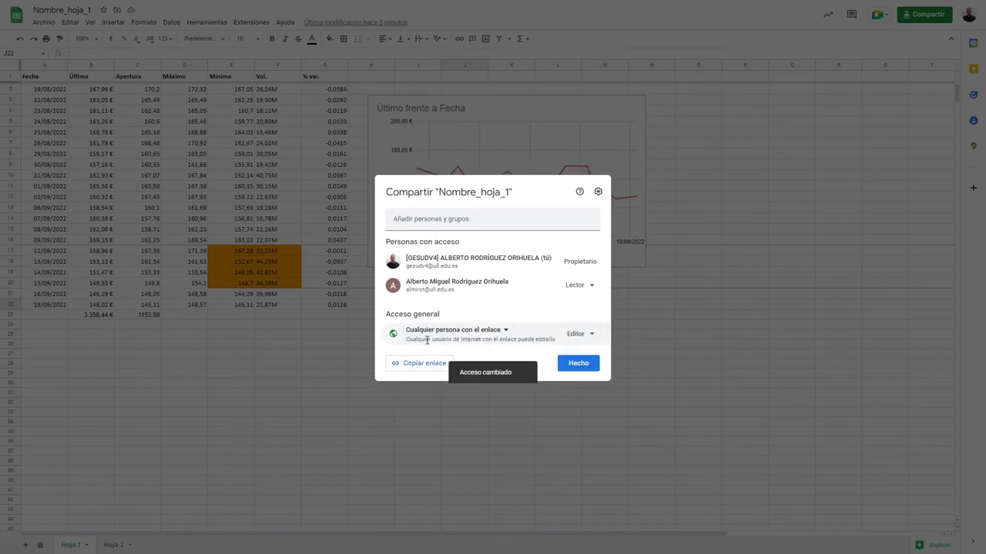
{"action": "left_click_drag", "start_coordinate": [425, 339], "coordinate": [477, 340]}
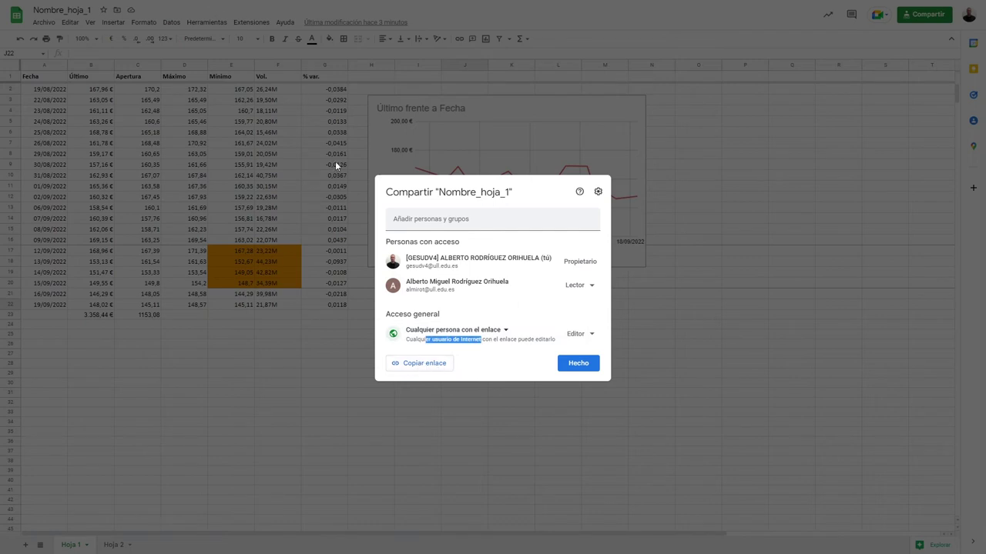
{"action": "left_click", "coordinate": [576, 334]}
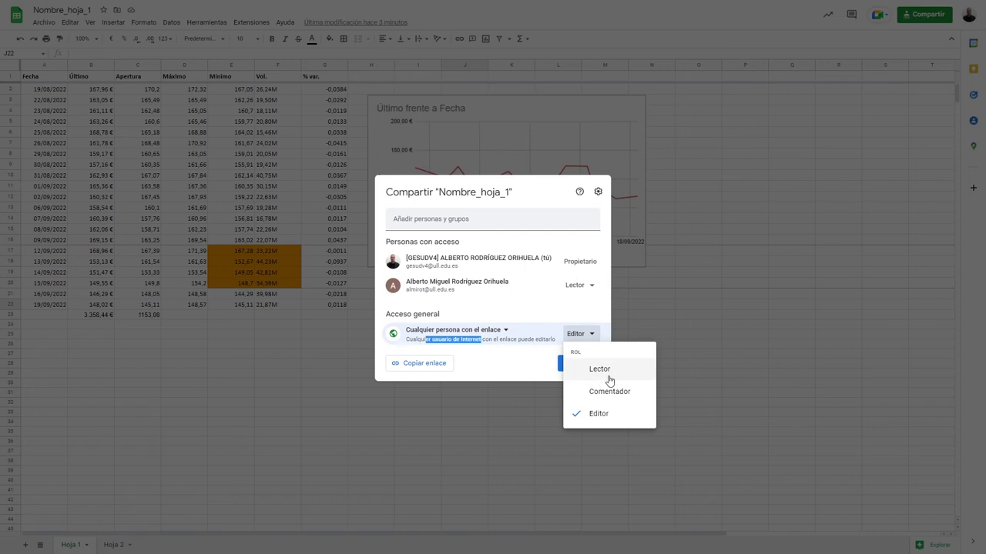
{"action": "left_click", "coordinate": [596, 367]}
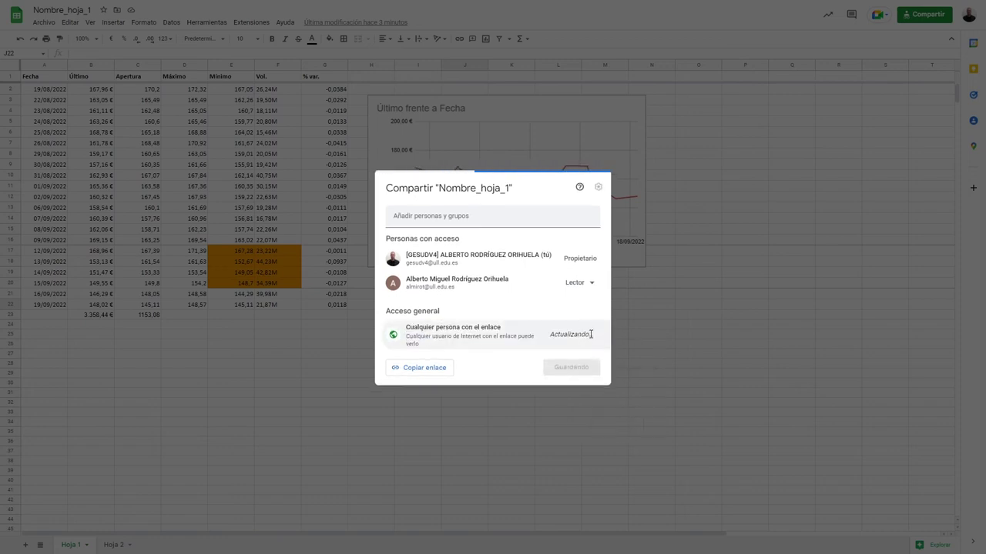
{"action": "left_click", "coordinate": [581, 333]}
{"action": "left_click", "coordinate": [600, 397]}
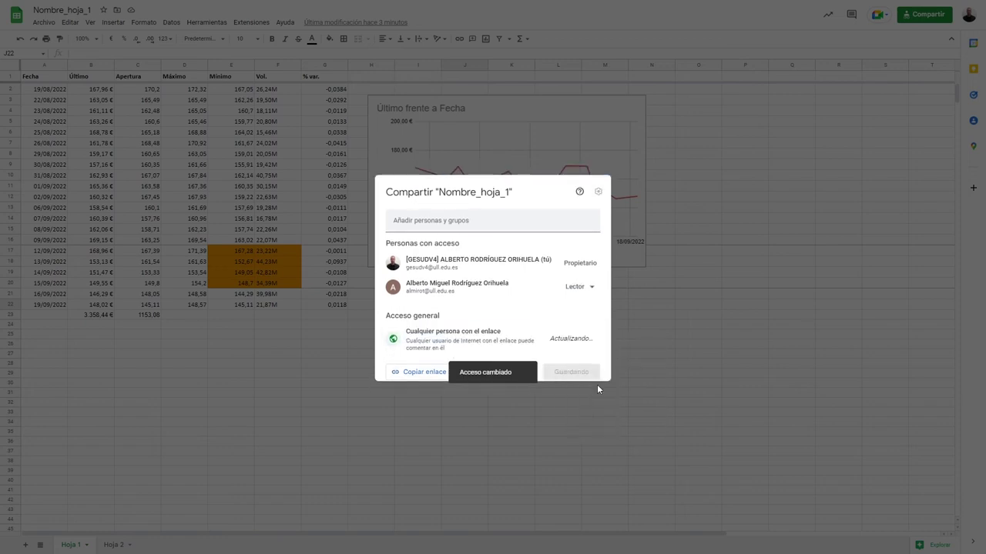
{"action": "left_click", "coordinate": [587, 334]}
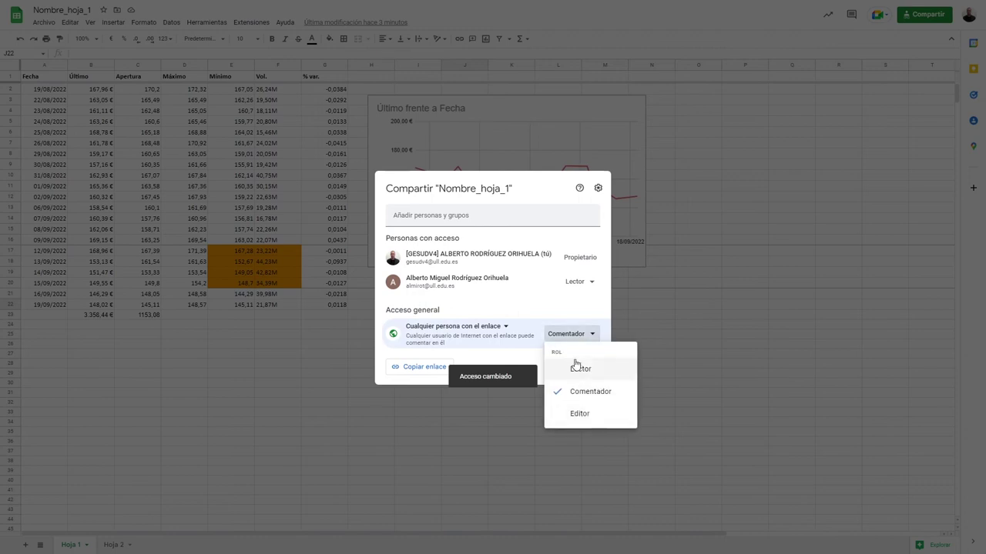
{"action": "left_click", "coordinate": [589, 414]}
{"action": "left_click", "coordinate": [572, 337]}
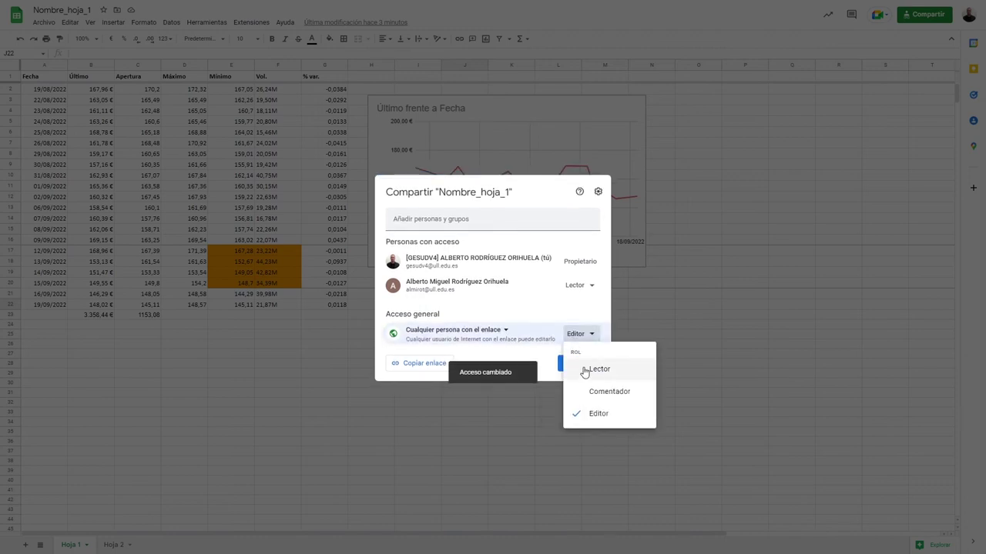
{"action": "left_click", "coordinate": [587, 373]}
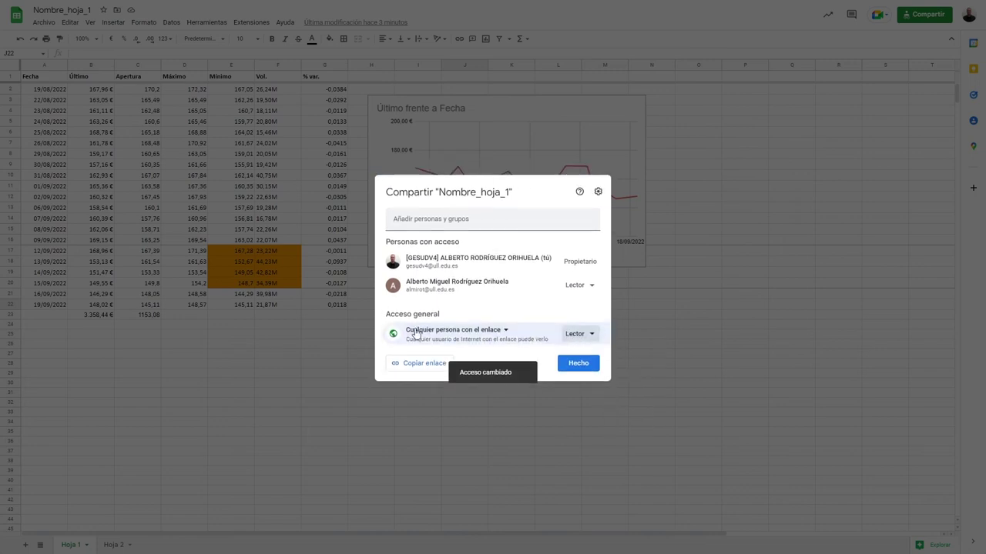
{"action": "left_click", "coordinate": [447, 365]}
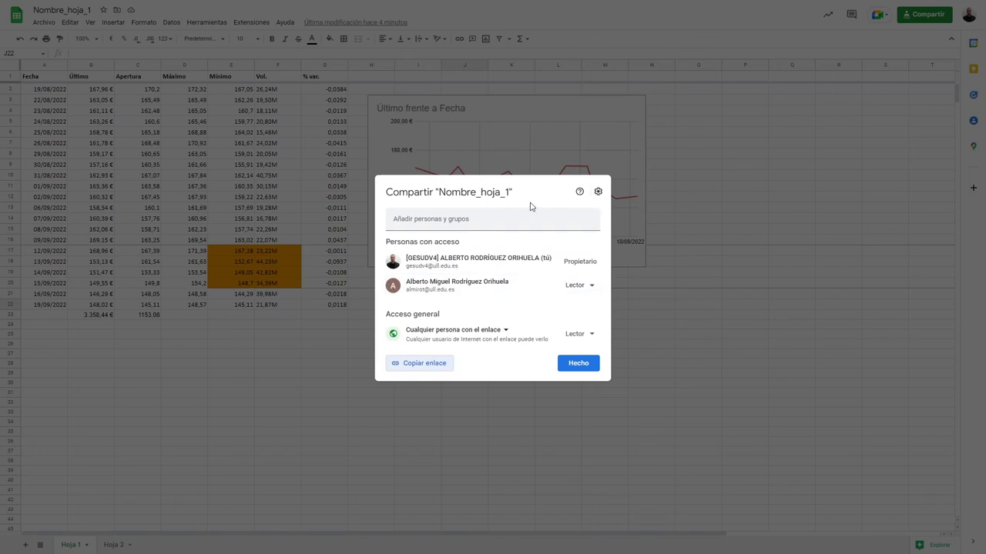
{"action": "left_click", "coordinate": [578, 363]}
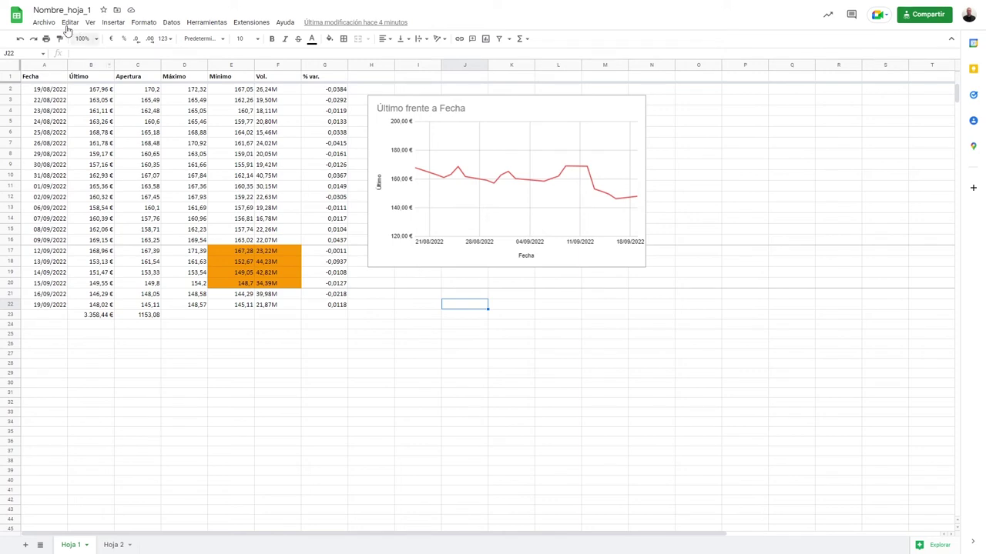
Step: Download the sheet as Microsoft Excel (.xlsx) and open Nombre_hoja_1.xlsx in Excel
{"action": "left_click", "coordinate": [46, 23]}
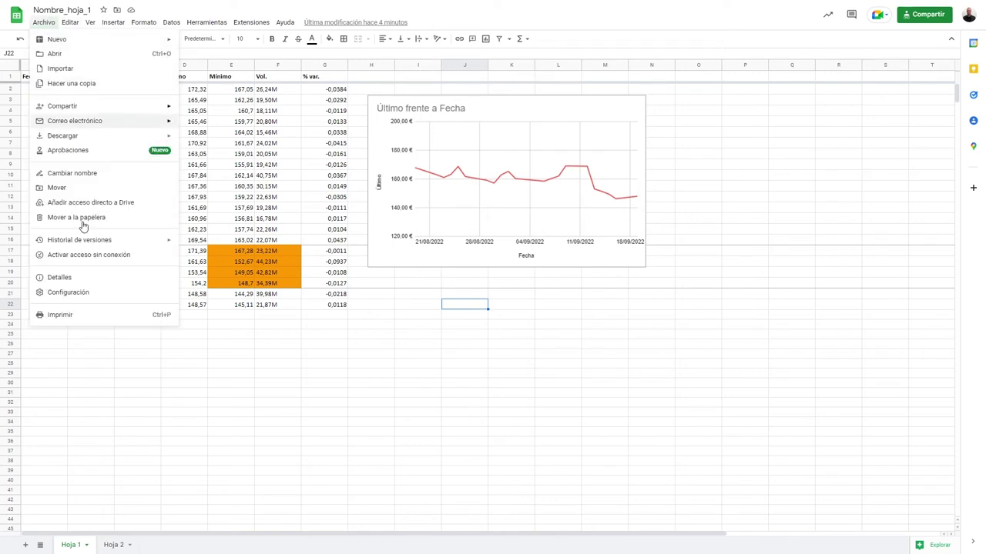
{"action": "mouse_move", "coordinate": [71, 137]}
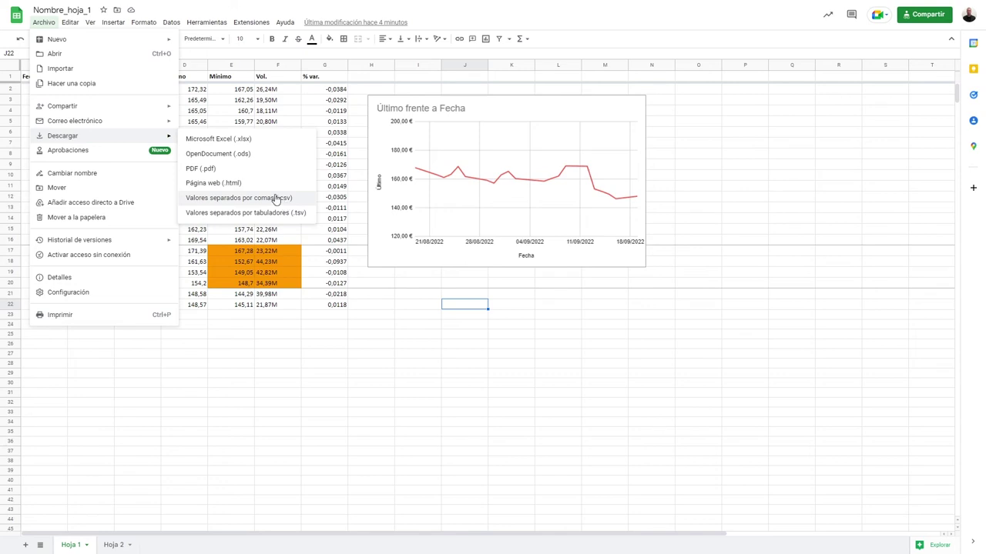
{"action": "left_click", "coordinate": [260, 142]}
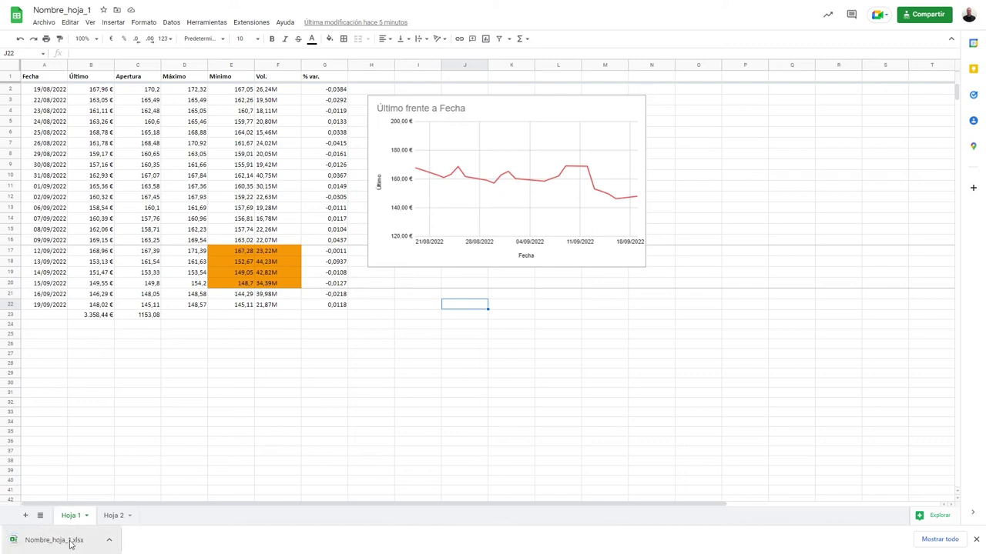
{"action": "left_click", "coordinate": [71, 543]}
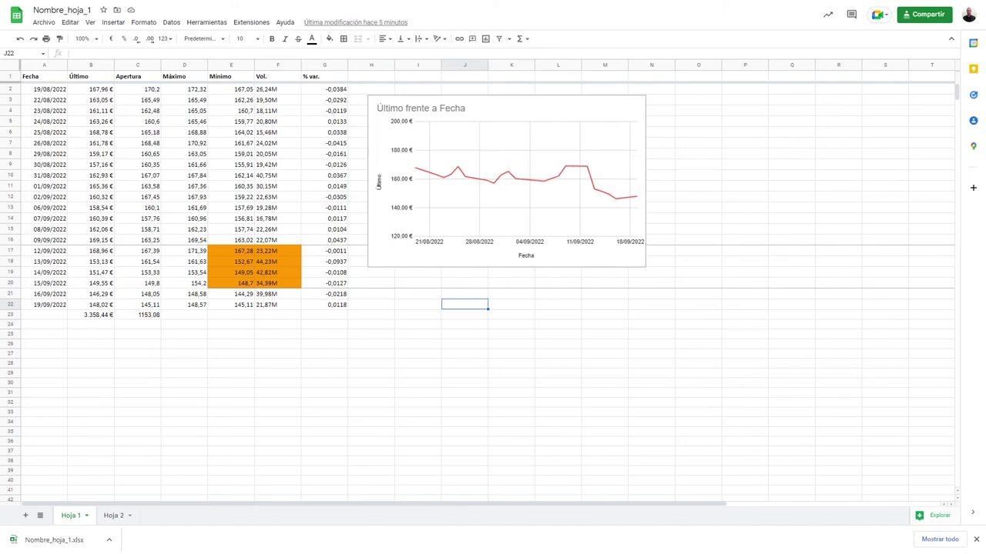
{"action": "mouse_move", "coordinate": [704, 209]}
{"action": "left_mouse_down"}
{"action": "mouse_move", "coordinate": [669, 349]}
{"action": "mouse_move", "coordinate": [682, 173]}
{"action": "mouse_move", "coordinate": [669, 199]}
{"action": "left_mouse_up"}
Step: Inspect cell F19 in the Excel copy, then close Excel to return to Sheets
{"action": "left_click", "coordinate": [400, 455]}
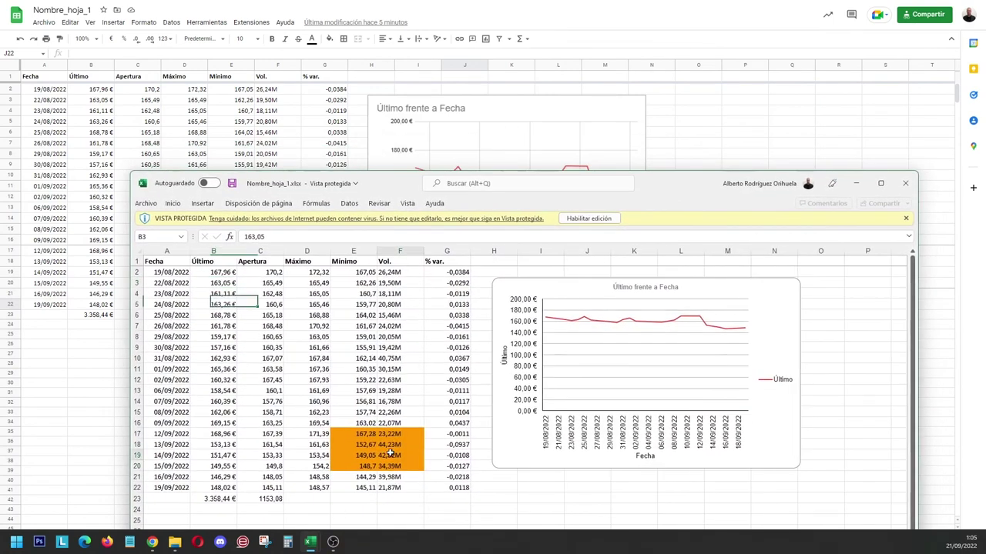
{"action": "left_click", "coordinate": [907, 188]}
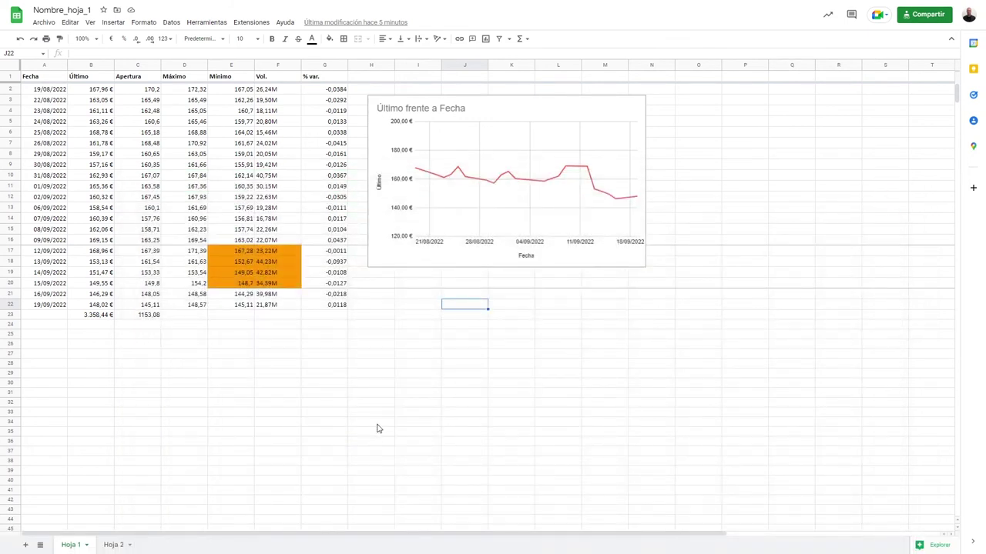
{"action": "left_click", "coordinate": [376, 423]}
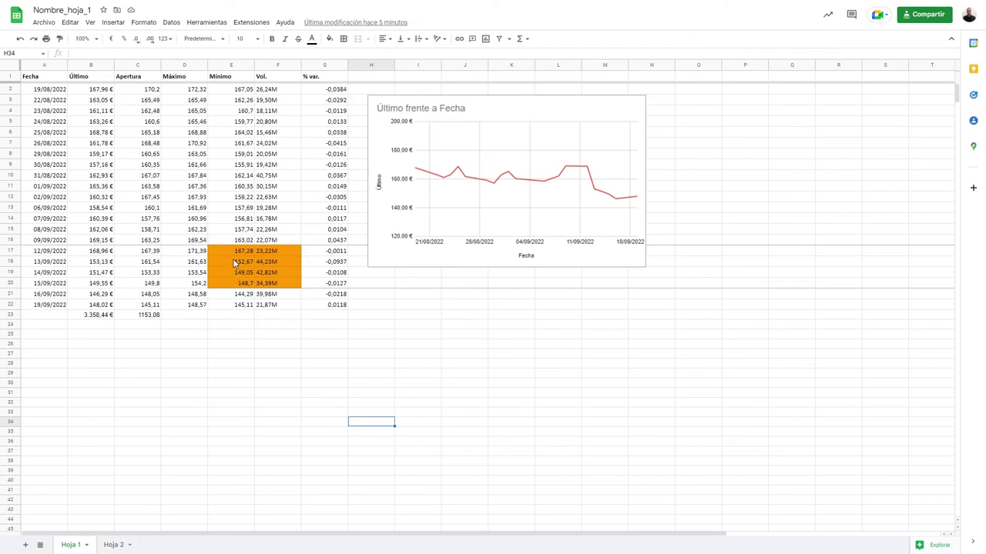
Step: Drag Nombre_hoja_1.xlsx from the desktop into Mi unidad to upload it
{"action": "left_click", "coordinate": [310, 347]}
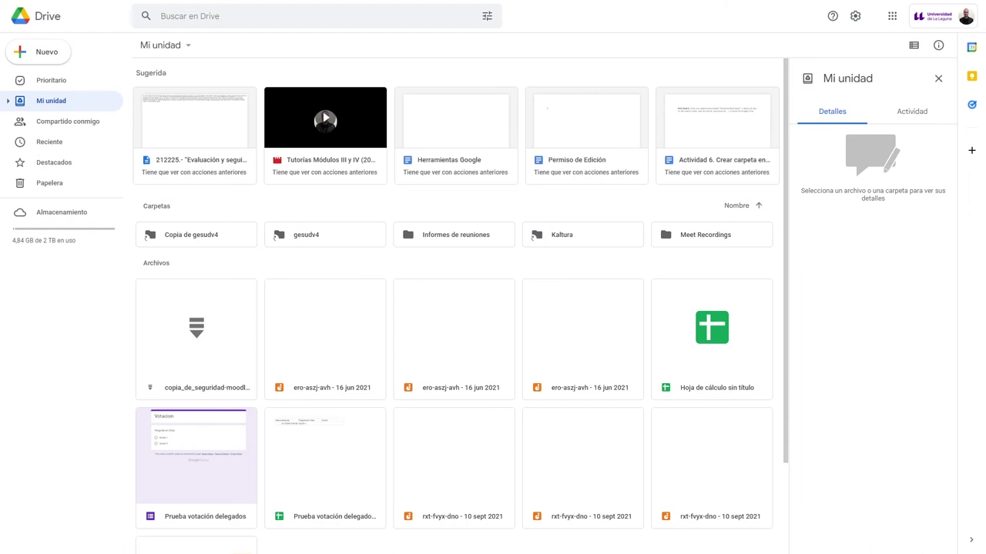
{"action": "left_click_drag", "start_coordinate": [428, 550], "coordinate": [428, 277]}
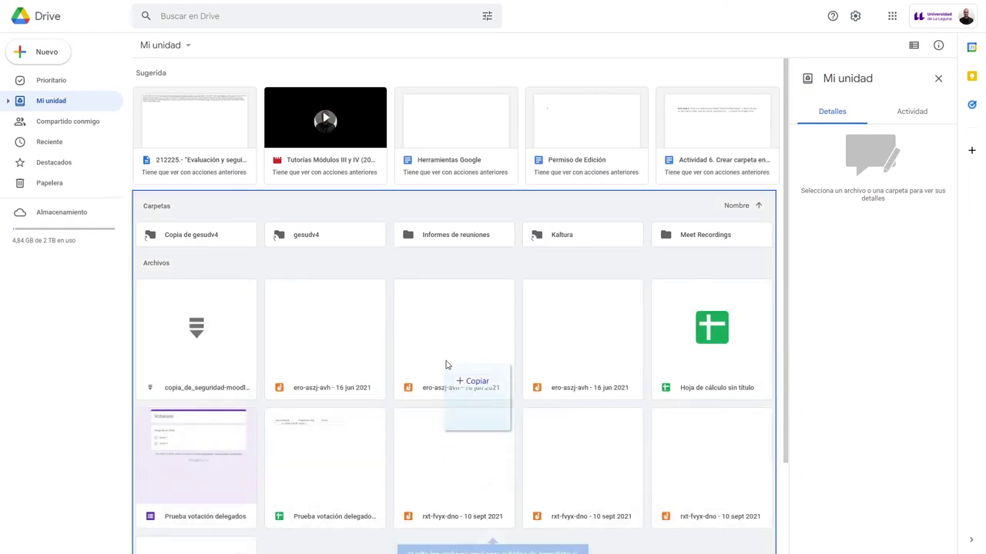
{"action": "left_click_drag", "start_coordinate": [428, 277], "coordinate": [401, 286]}
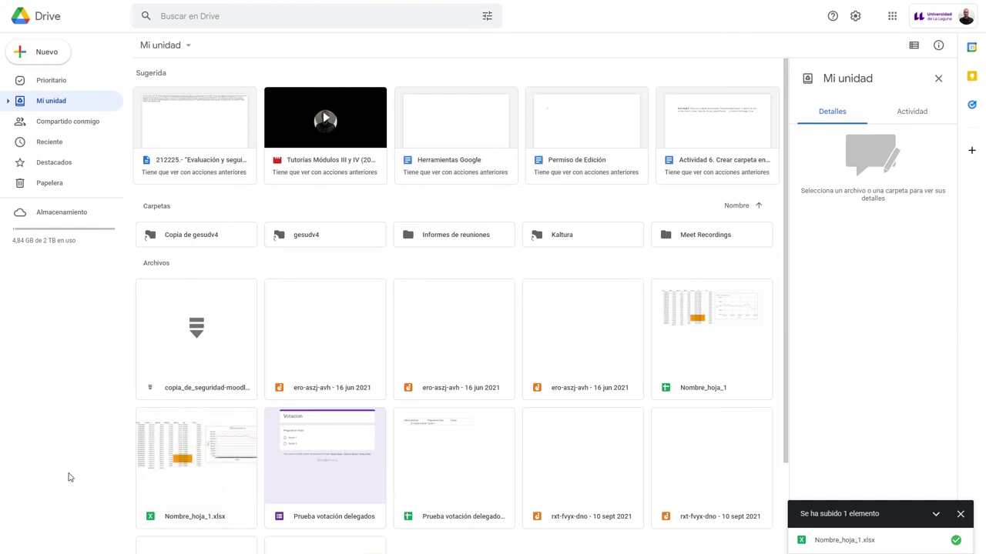
Step: Compare details of Nombre_hoja_1 and the 9 kB Nombre_hoja_1.xlsx, then open the xlsx
{"action": "left_click", "coordinate": [714, 348]}
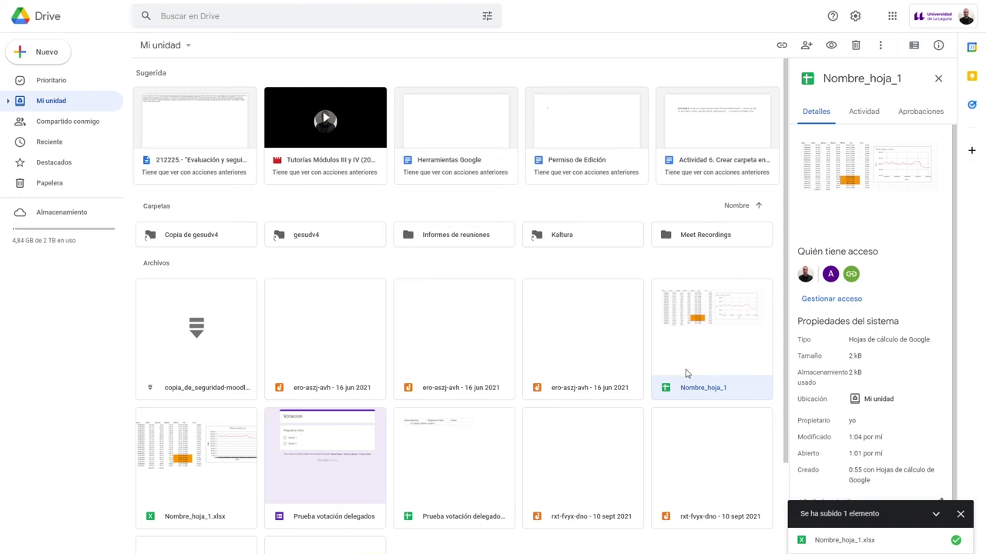
{"action": "left_click", "coordinate": [199, 498]}
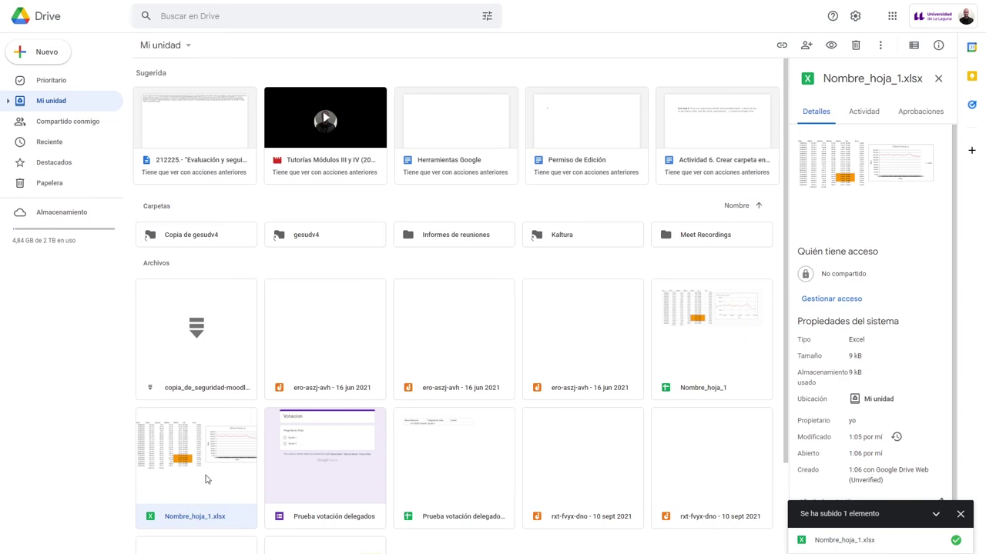
{"action": "double_click", "coordinate": [205, 479]}
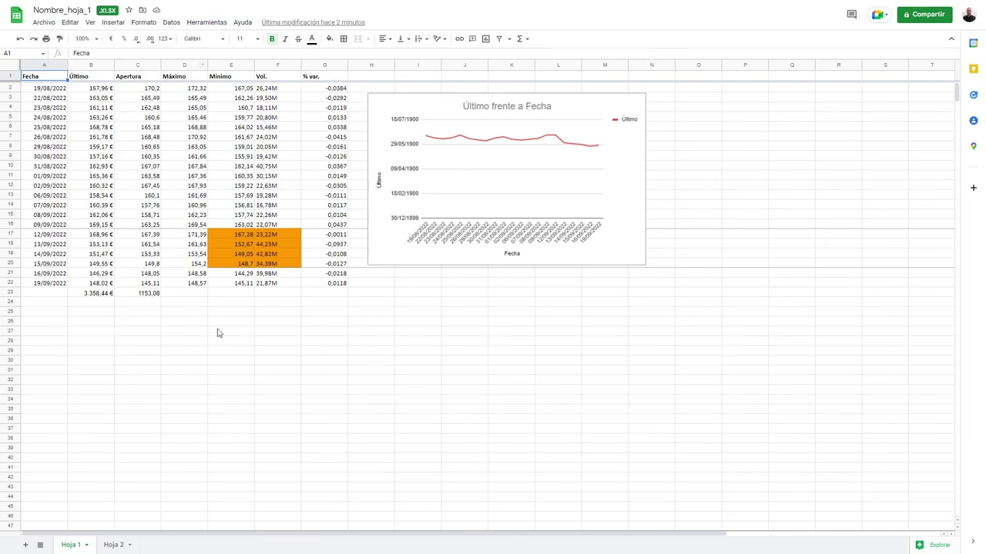
Step: Delete the 1153,08 SUMA total from cell C23
{"action": "left_click", "coordinate": [148, 297]}
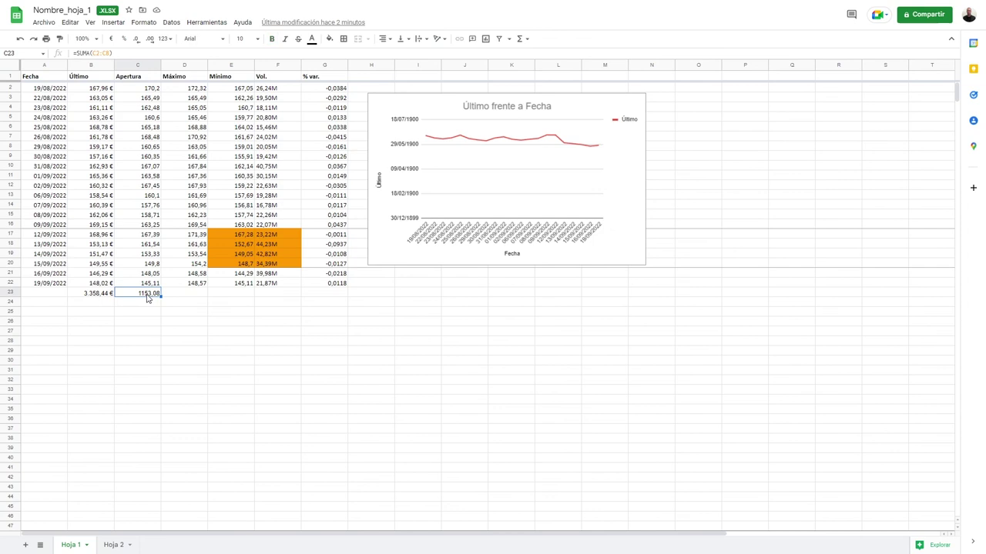
{"action": "triple_click", "coordinate": [86, 53]}
{"action": "left_click", "coordinate": [626, 107]}
{"action": "left_click", "coordinate": [639, 101]}
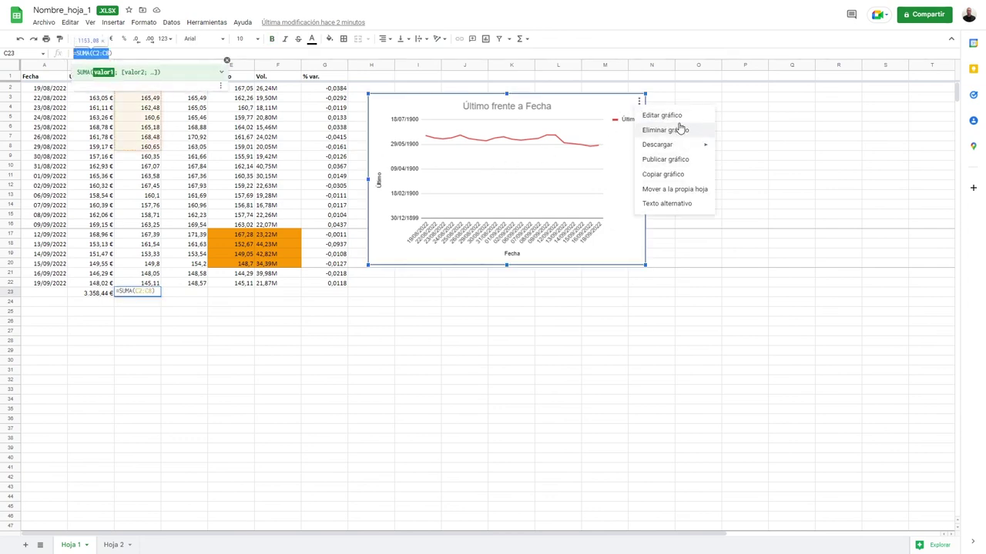
{"action": "left_click", "coordinate": [413, 382]}
{"action": "left_click", "coordinate": [151, 295]}
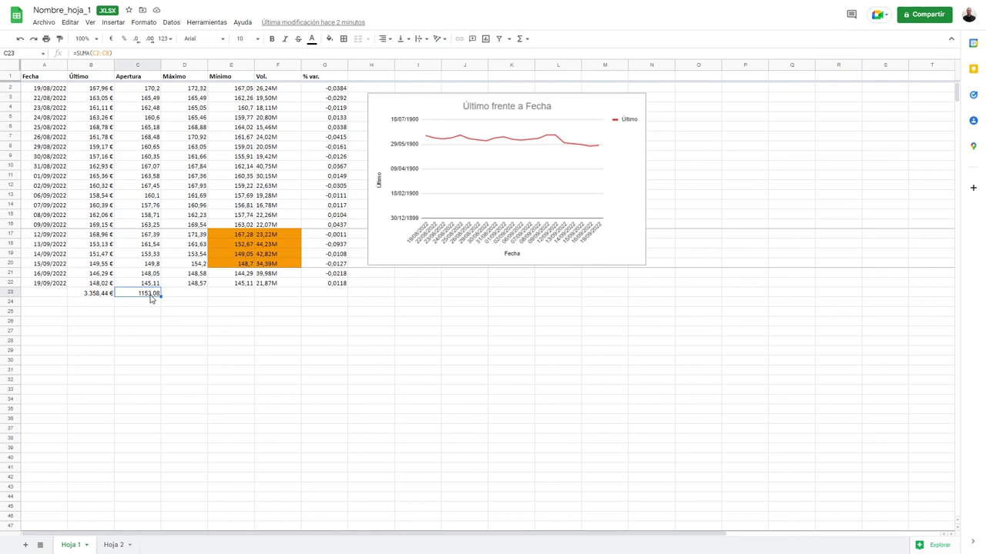
{"action": "key", "text": "Delete"}
Step: Make the Apertura values in C5:C14 bold
{"action": "left_click_drag", "start_coordinate": [148, 119], "coordinate": [146, 203]}
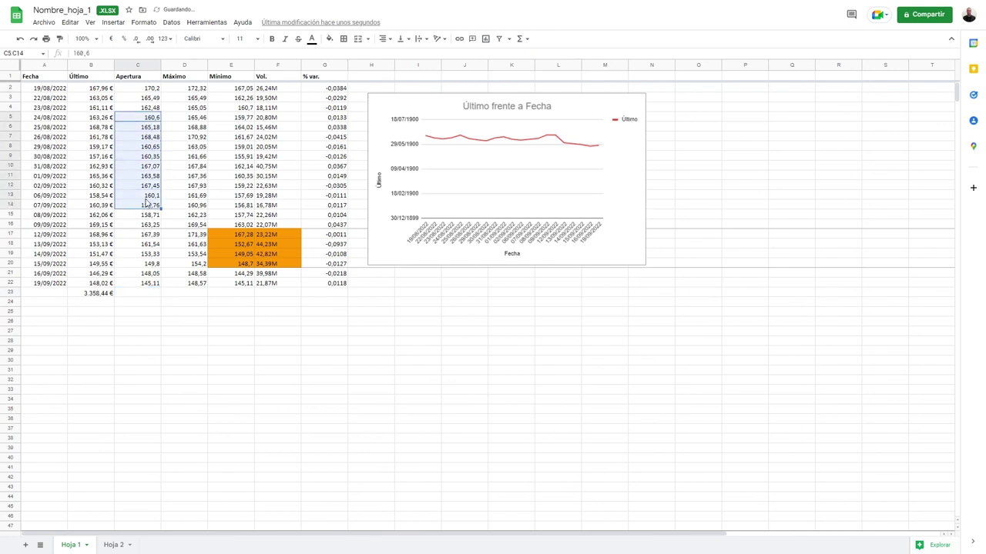
{"action": "left_click", "coordinate": [271, 39]}
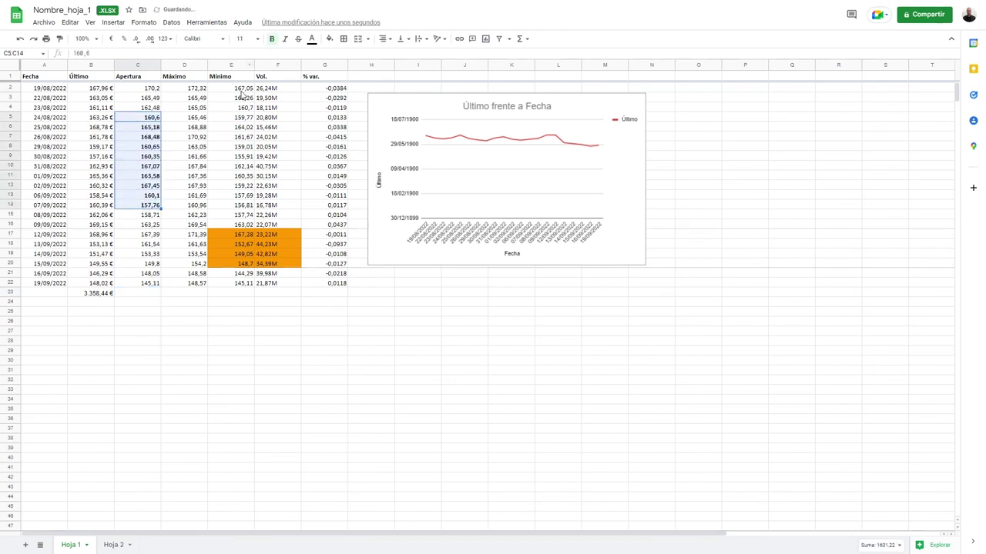
{"action": "left_click", "coordinate": [221, 313]}
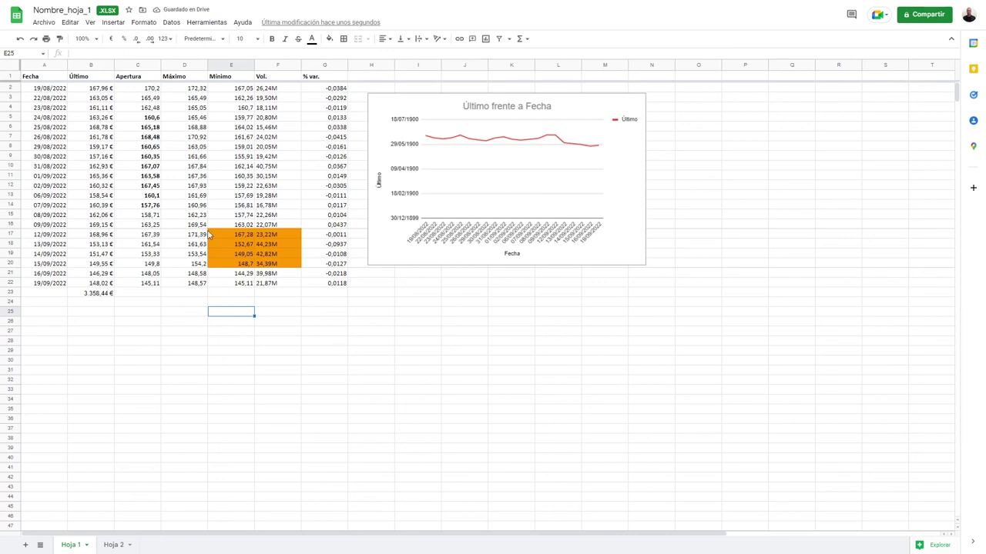
Step: Download the sheet as Microsoft Excel (.xlsx) and open the new Nombre_hoja_1 (1).xlsx
{"action": "left_click", "coordinate": [45, 23]}
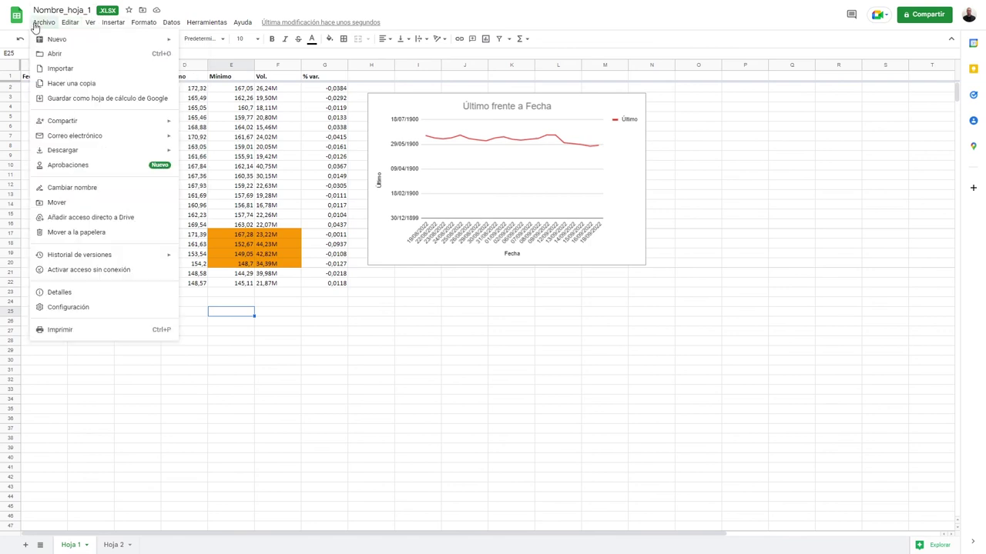
{"action": "mouse_move", "coordinate": [70, 152]}
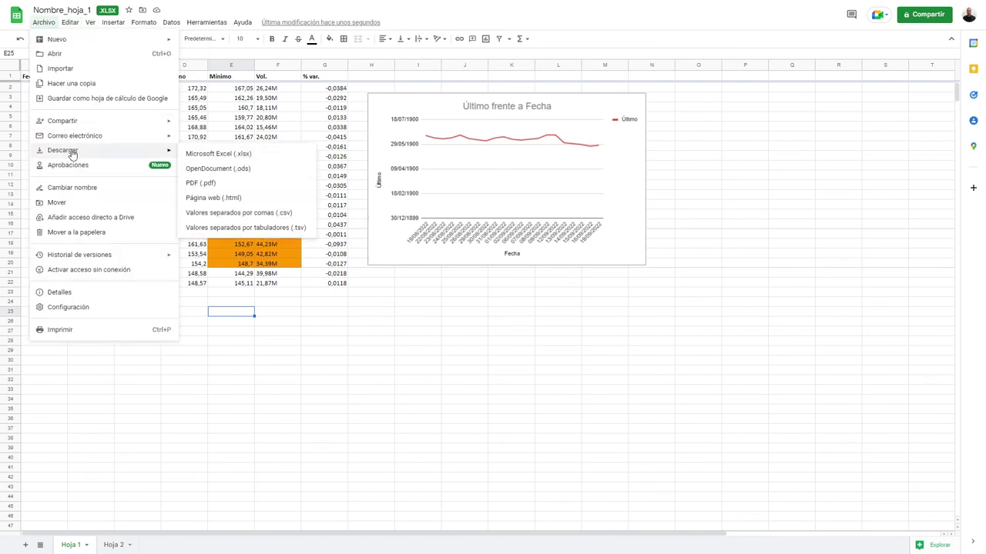
{"action": "left_click", "coordinate": [223, 159]}
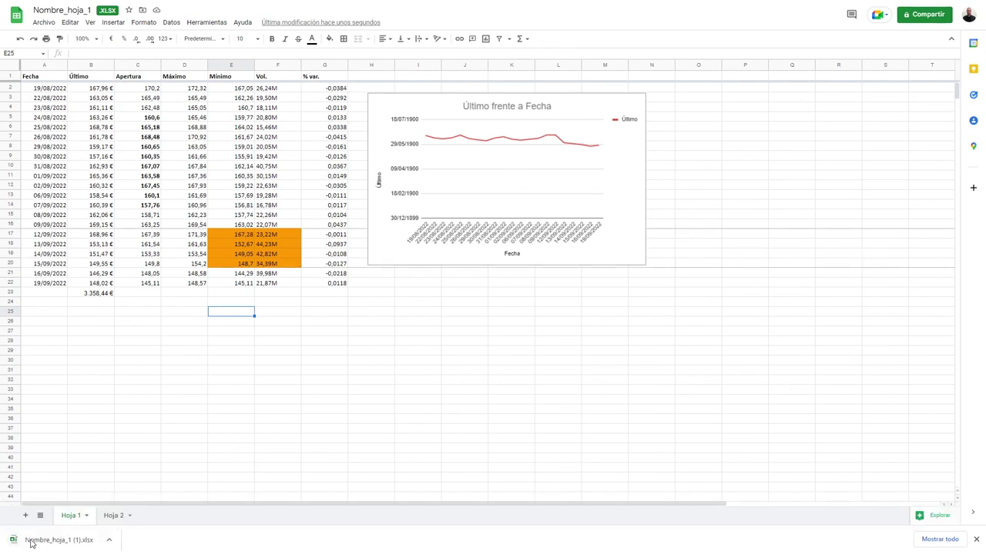
{"action": "left_click", "coordinate": [53, 543]}
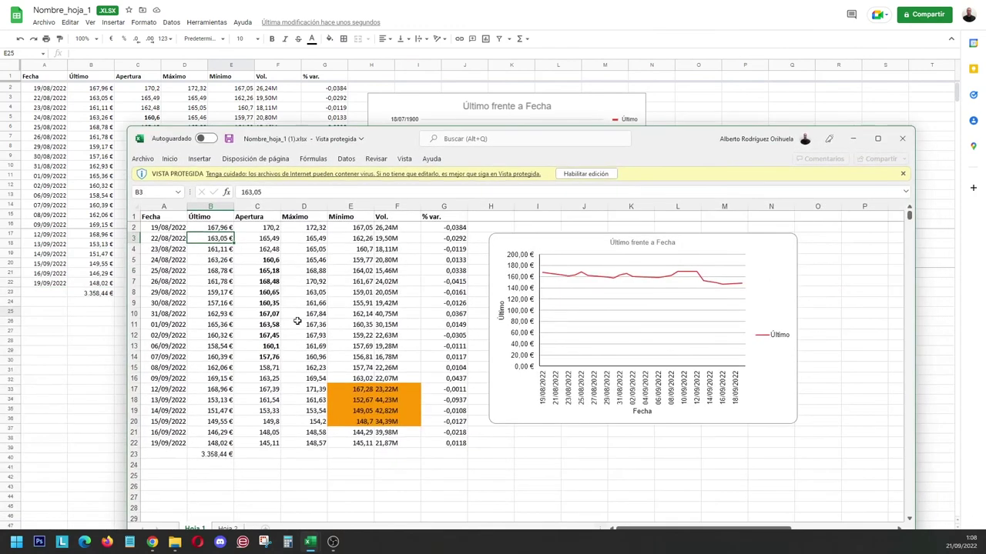
Step: Check the bold Apertura values in column C and the chart's data, then return to Google Sheets
{"action": "left_click_drag", "start_coordinate": [271, 270], "coordinate": [264, 346]}
{"action": "left_click", "coordinate": [566, 305]}
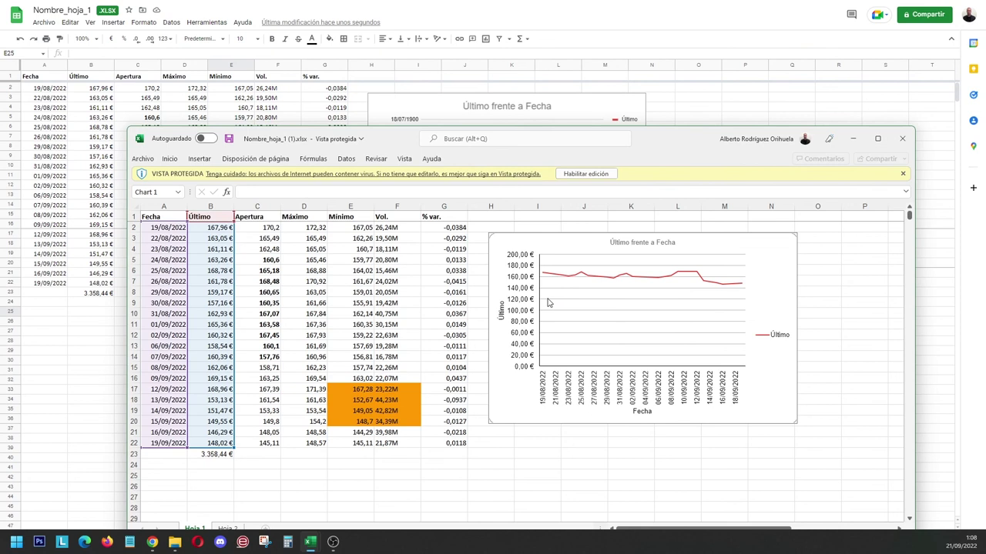
{"action": "left_click", "coordinate": [860, 140]}
{"action": "left_click", "coordinate": [772, 187]}
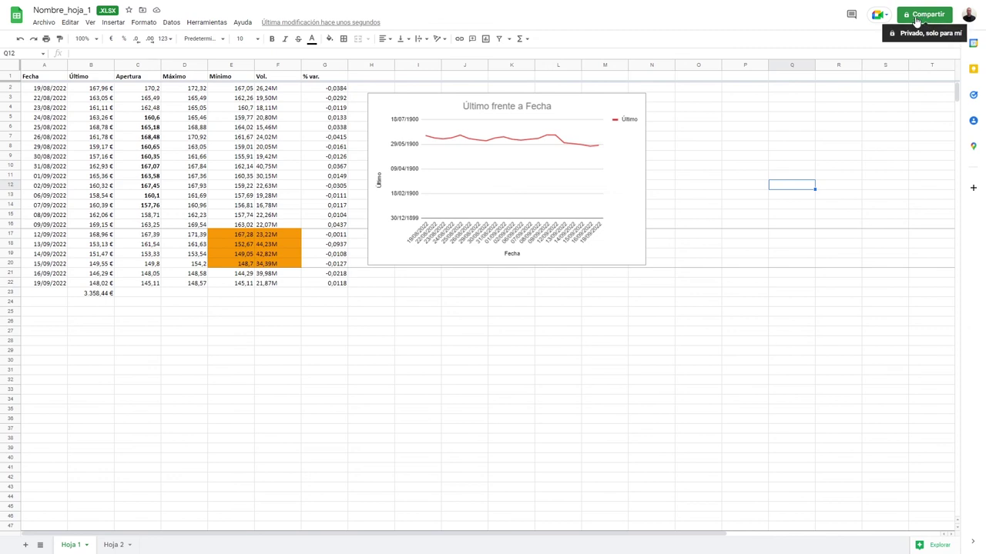
{"action": "left_click", "coordinate": [350, 364]}
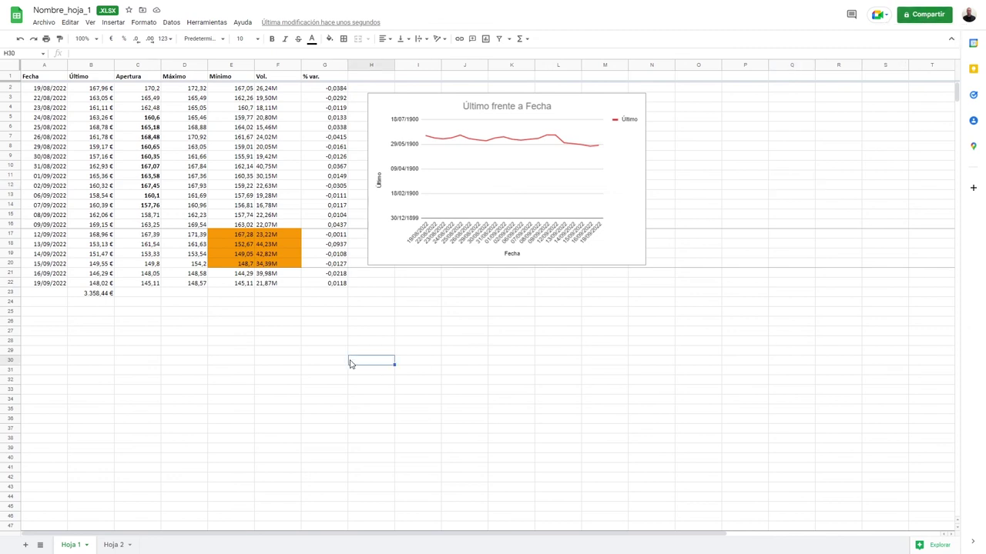